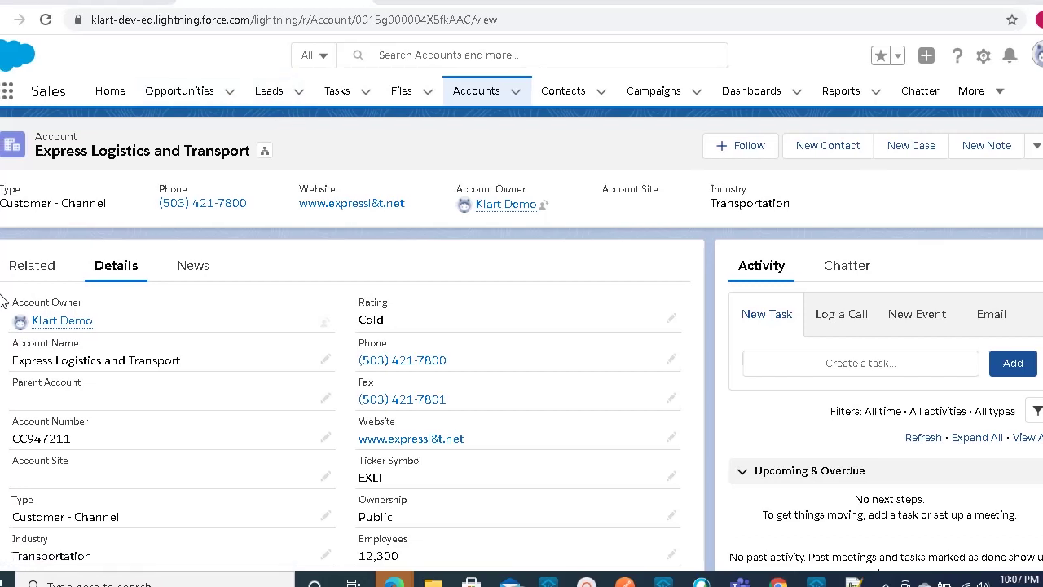
# Show the All Accounts list view of the Accounts object
pyautogui.click(510, 98)
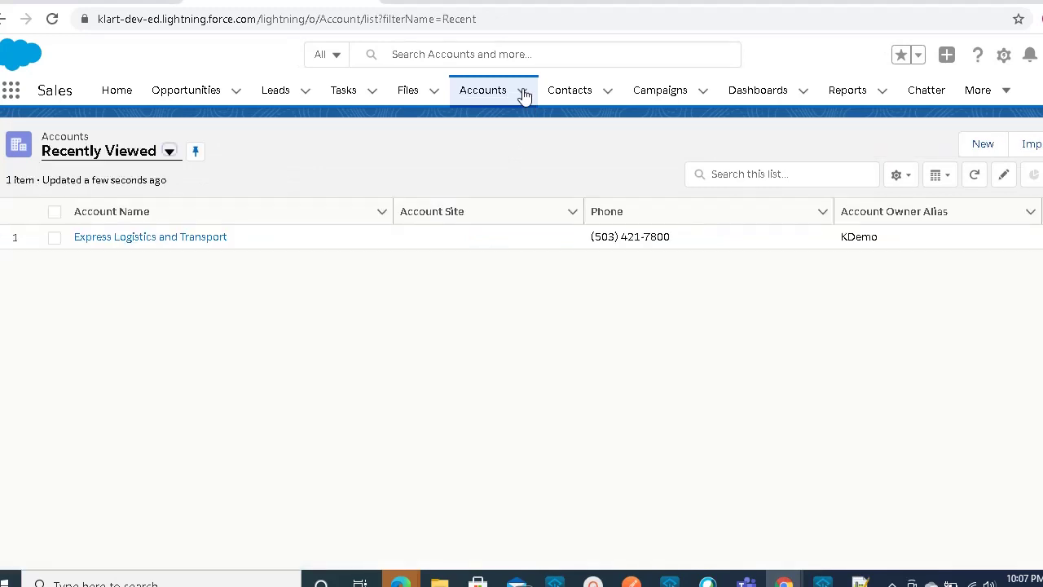
pyautogui.click(168, 153)
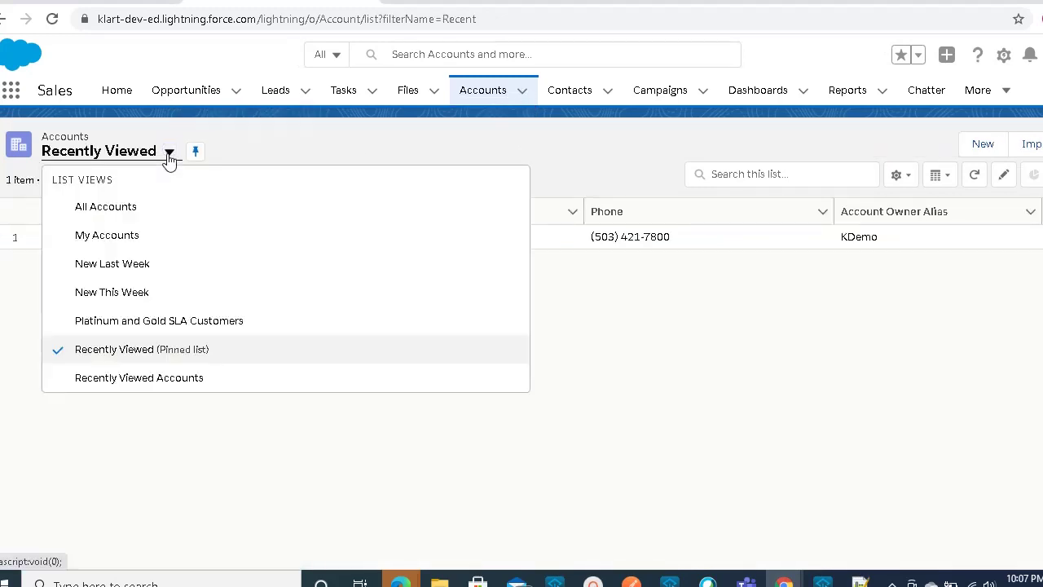
pyautogui.click(126, 209)
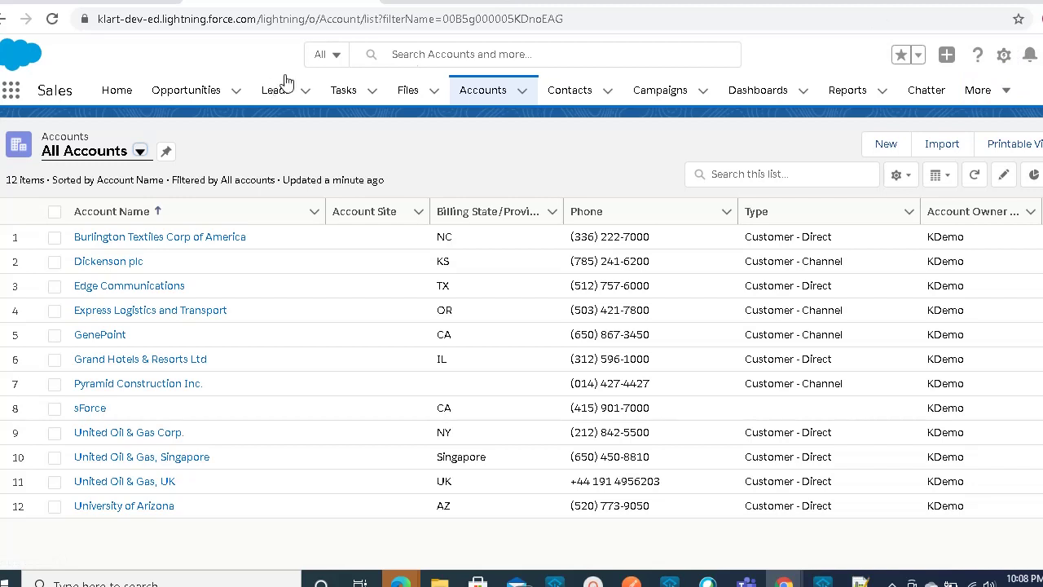
# Search globally across all Salesforce records for "object manager"
pyautogui.click(413, 55)
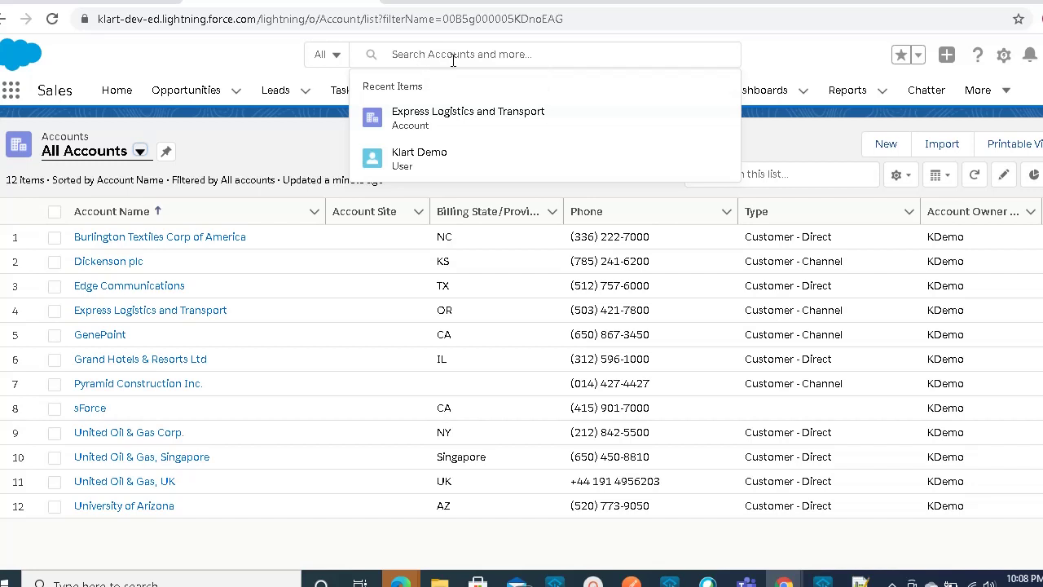
pyautogui.click(478, 53)
pyautogui.write('object manager')
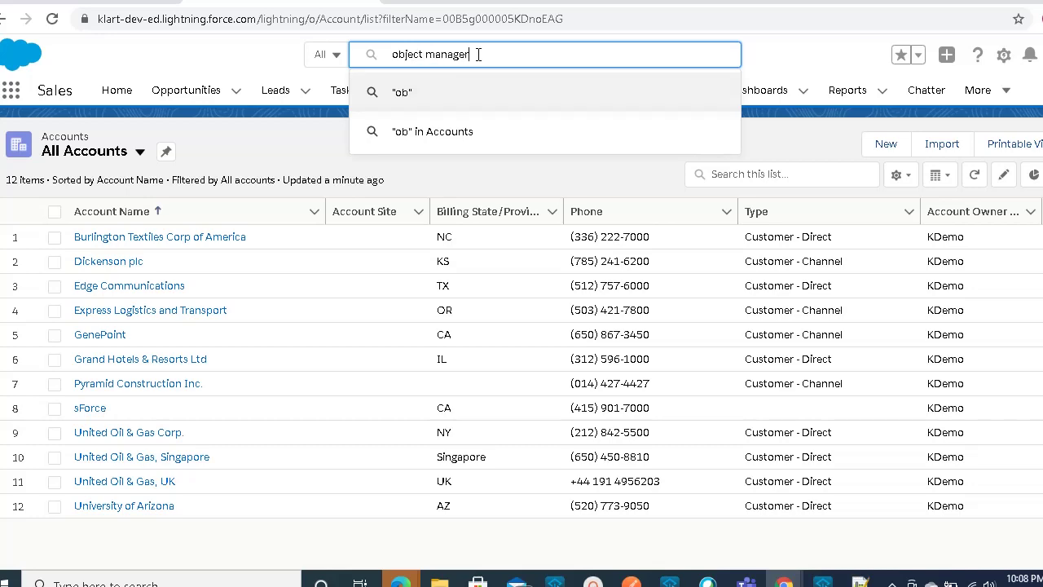
pyautogui.press('Return')
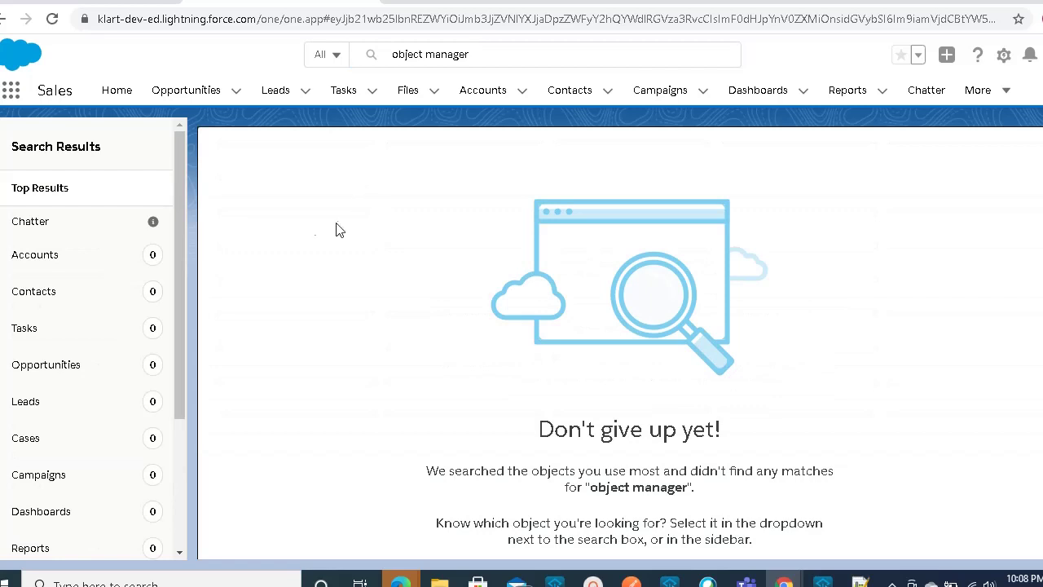
# Open Setup for the current app and show the Object Manager options
pyautogui.click(1006, 59)
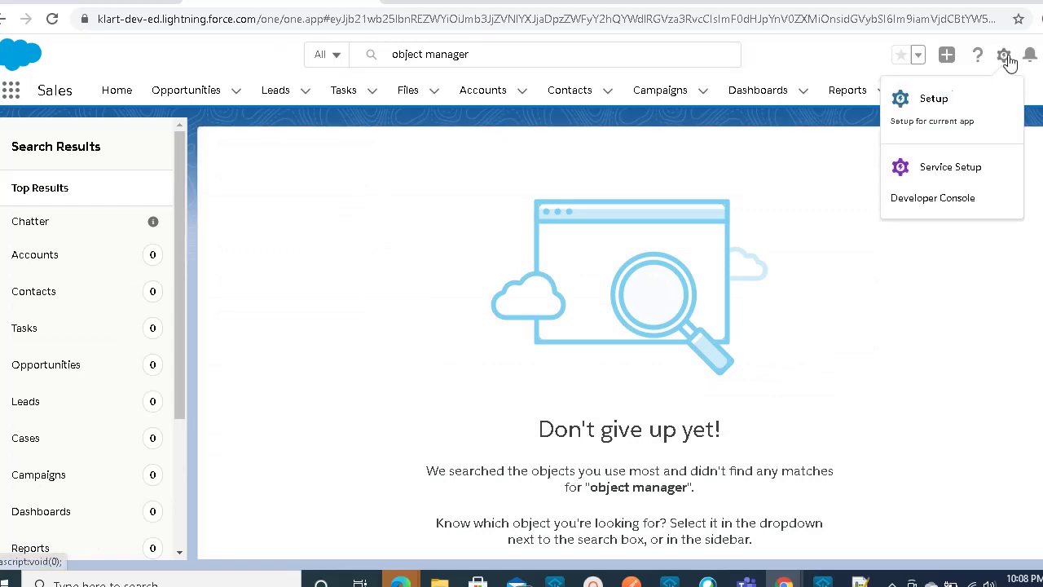
pyautogui.click(931, 101)
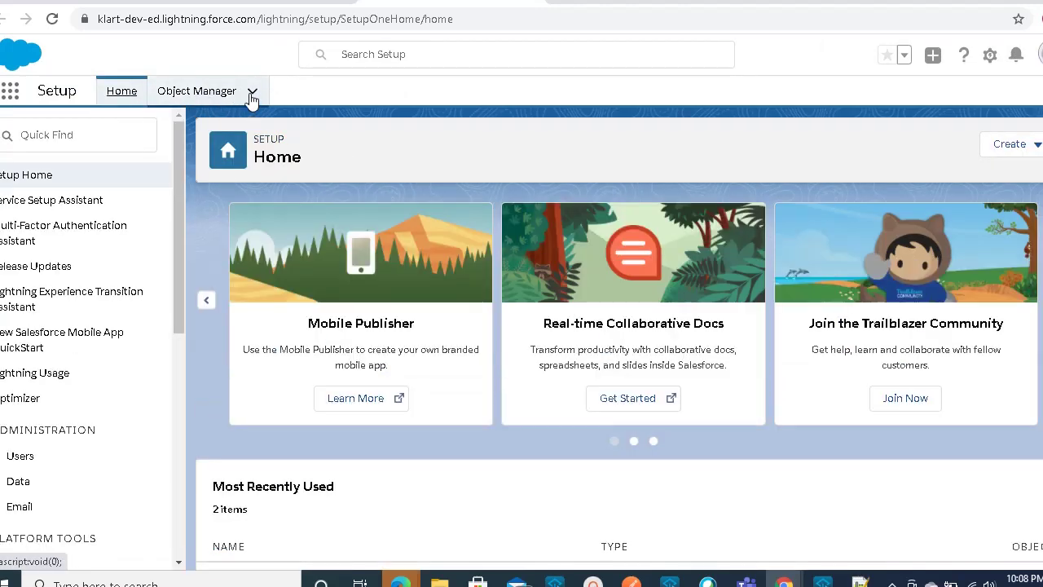
pyautogui.click(252, 92)
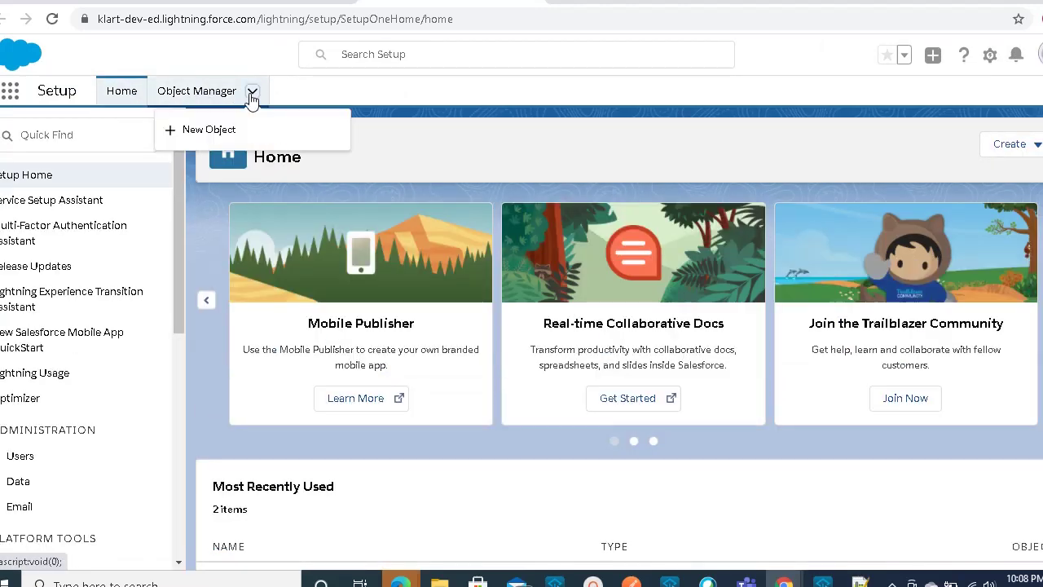
# Filter the Setup navigation tree with the search term "account"
pyautogui.click(81, 132)
pyautogui.write('a')
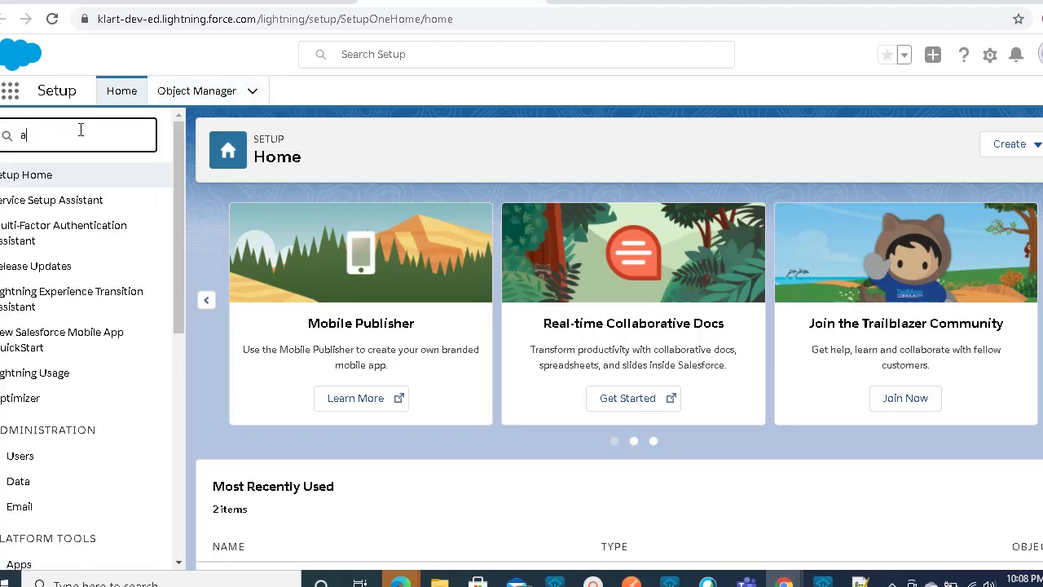
pyautogui.write('c')
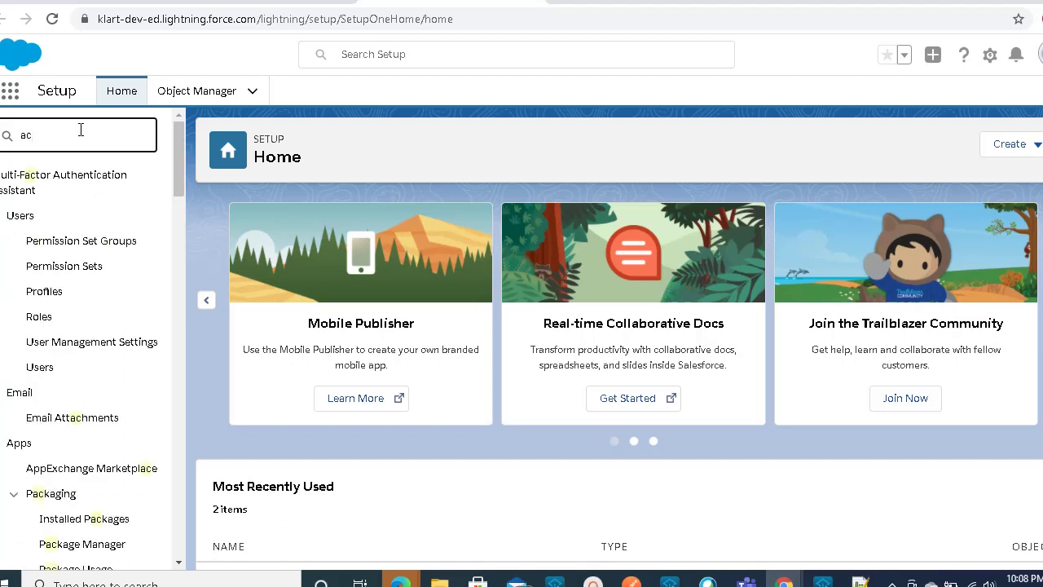
pyautogui.write('count')
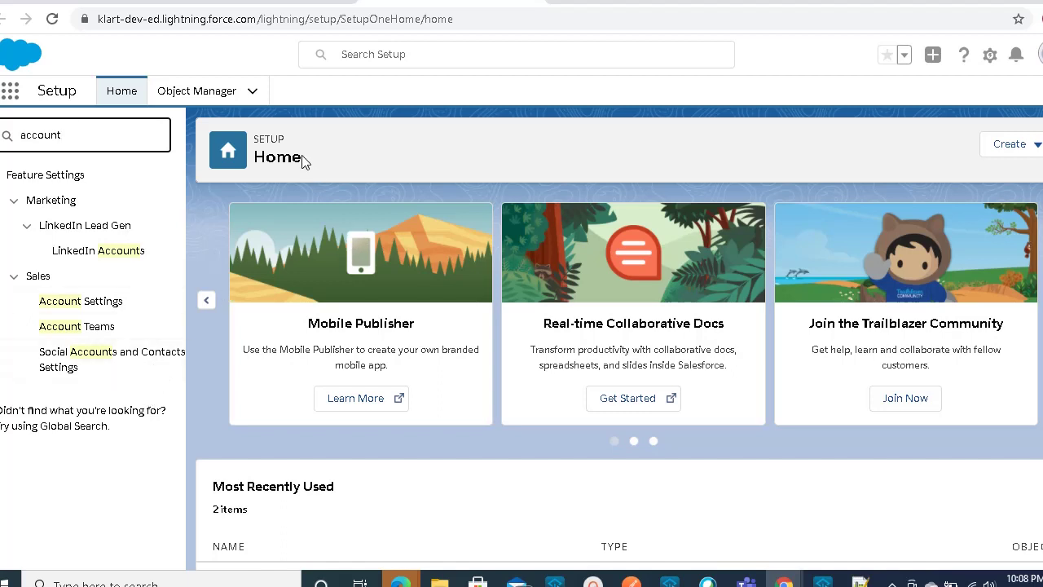
# Open the Object Manager and display the details of the standard Account object
pyautogui.click(251, 95)
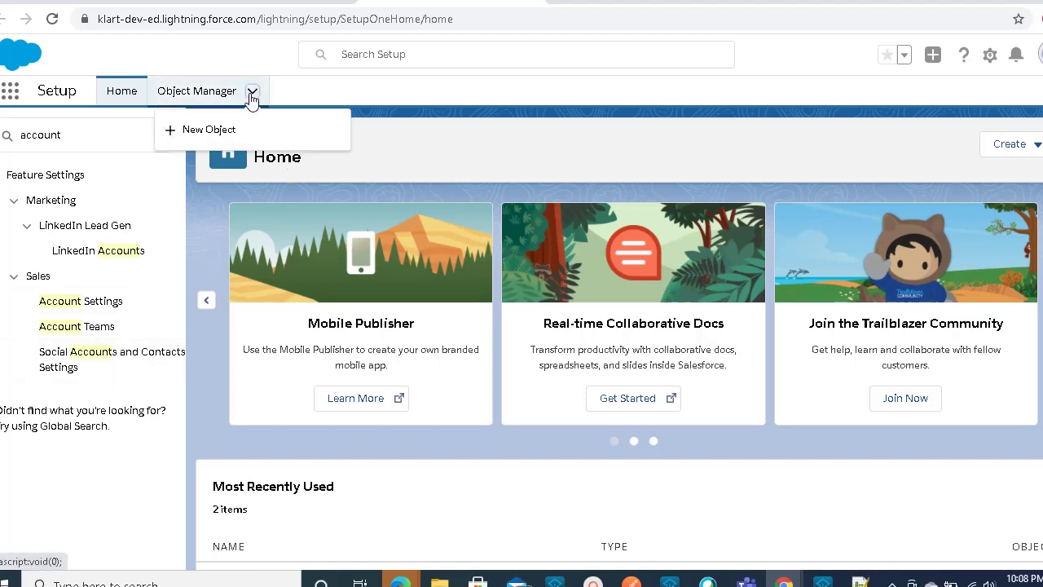
pyautogui.click(174, 99)
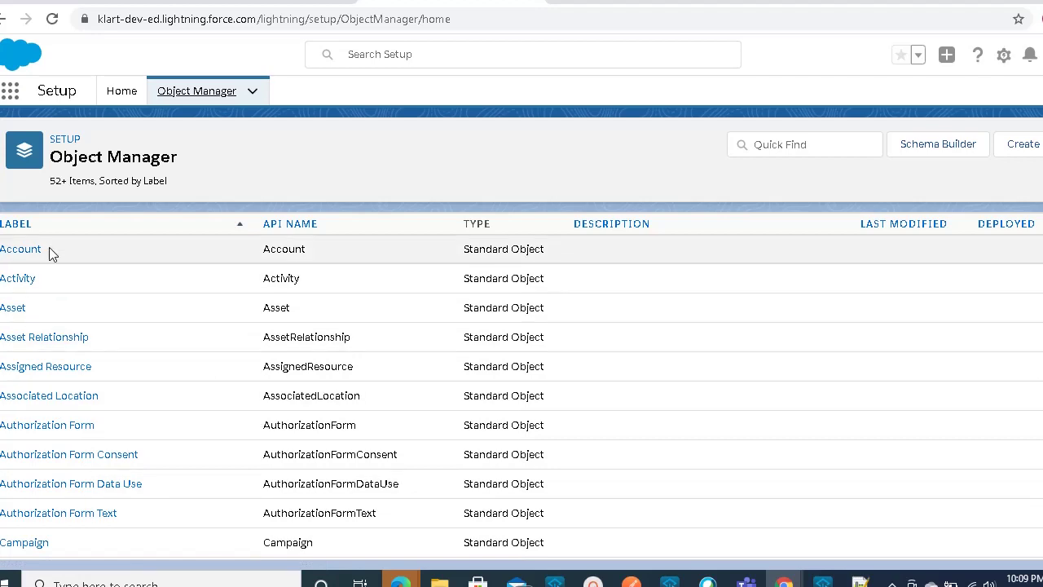
pyautogui.click(24, 249)
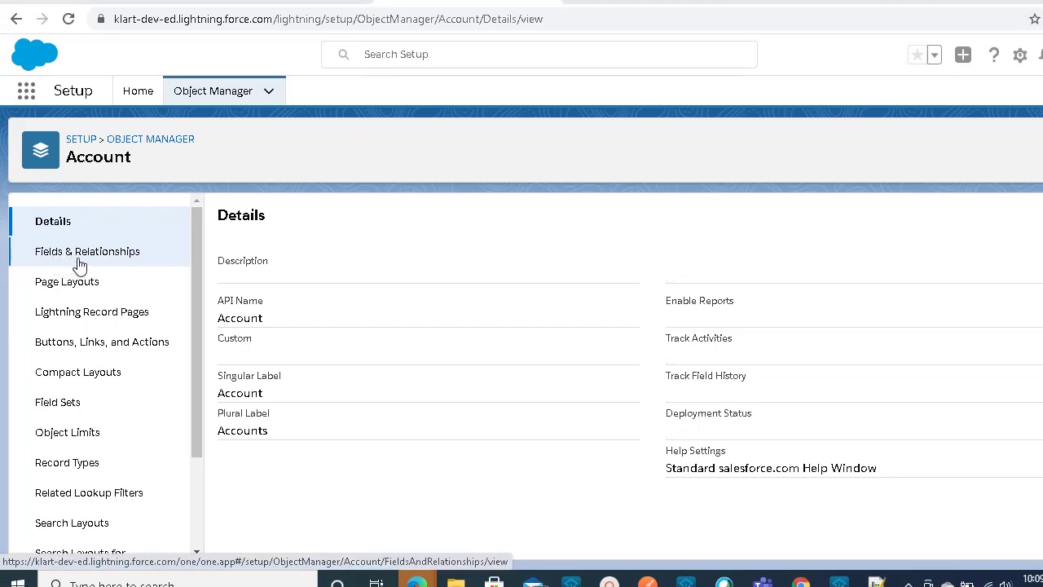
# Open the Fields & Relationships list of the Account object
pyautogui.click(78, 264)
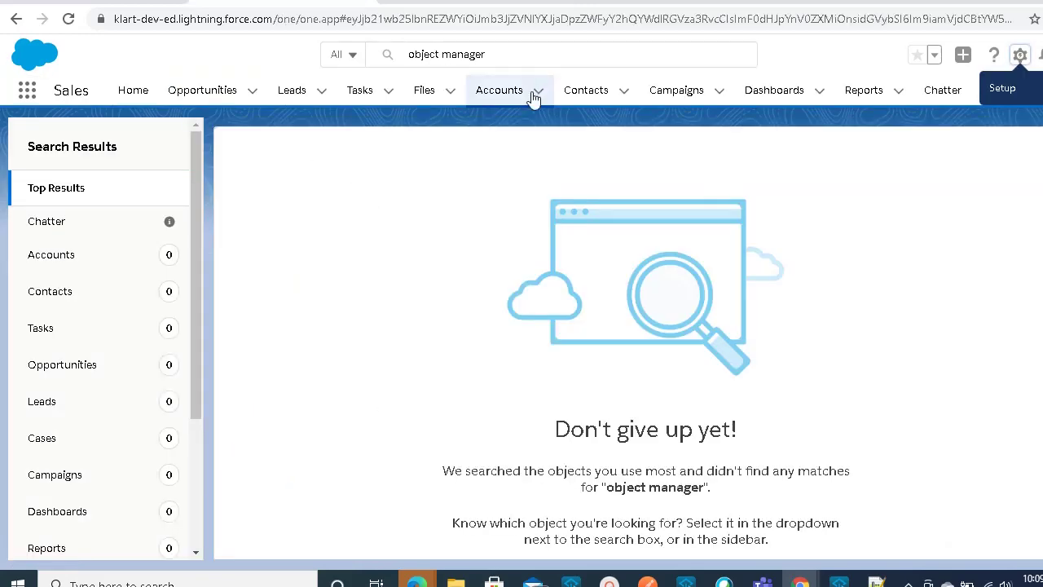
pyautogui.click(532, 97)
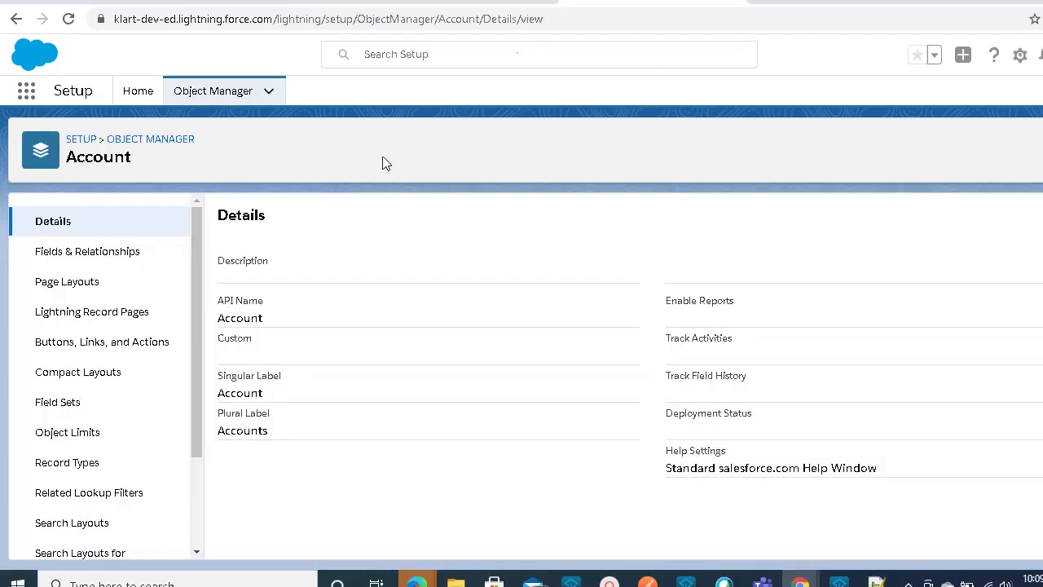
pyautogui.click(32, 255)
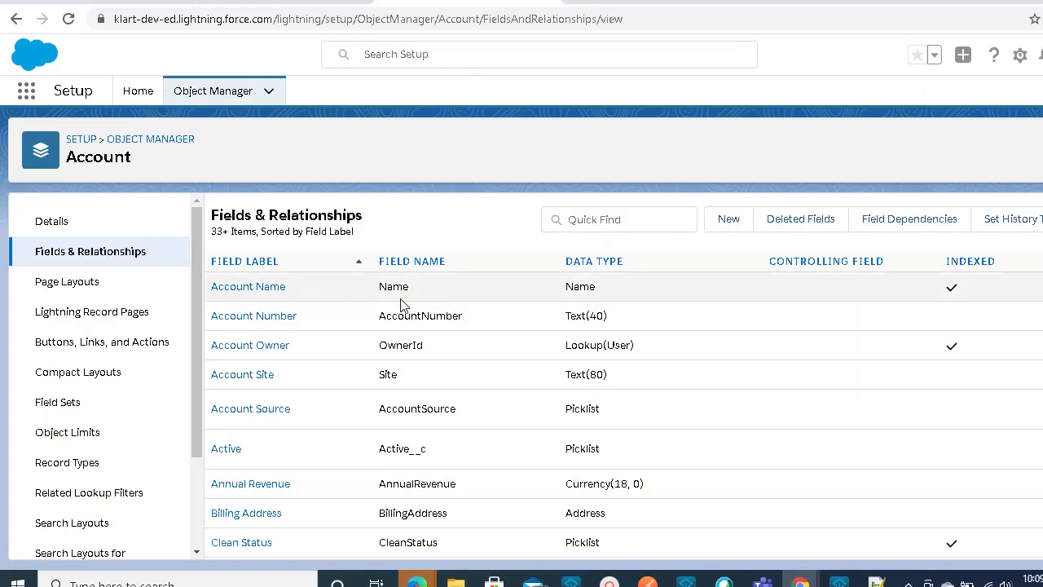
# Examine the API field names of the Account Name and Account Number fields, highlighting them in the list
pyautogui.doubleClick(393, 287)
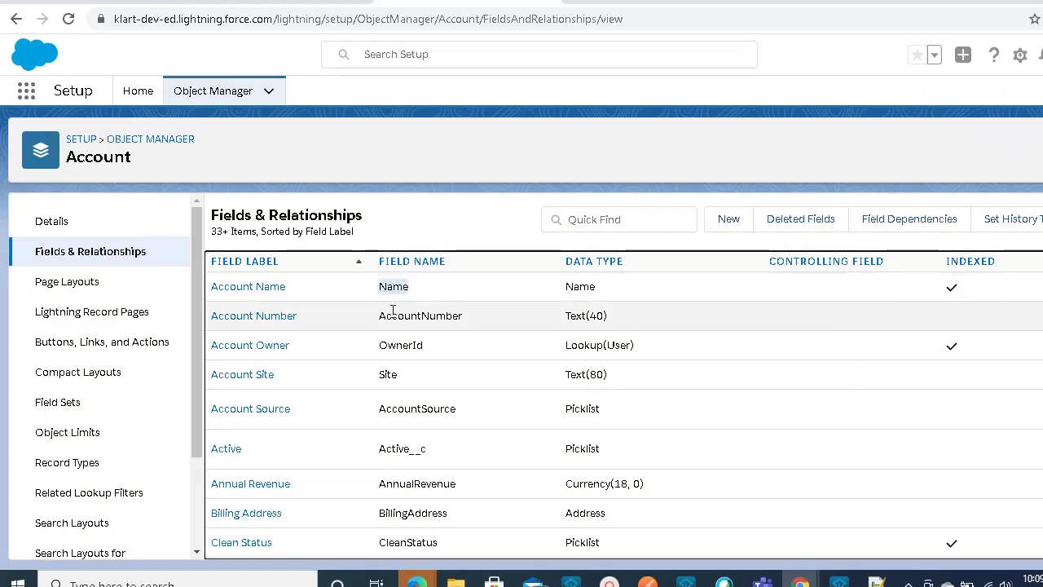
pyautogui.doubleClick(392, 316)
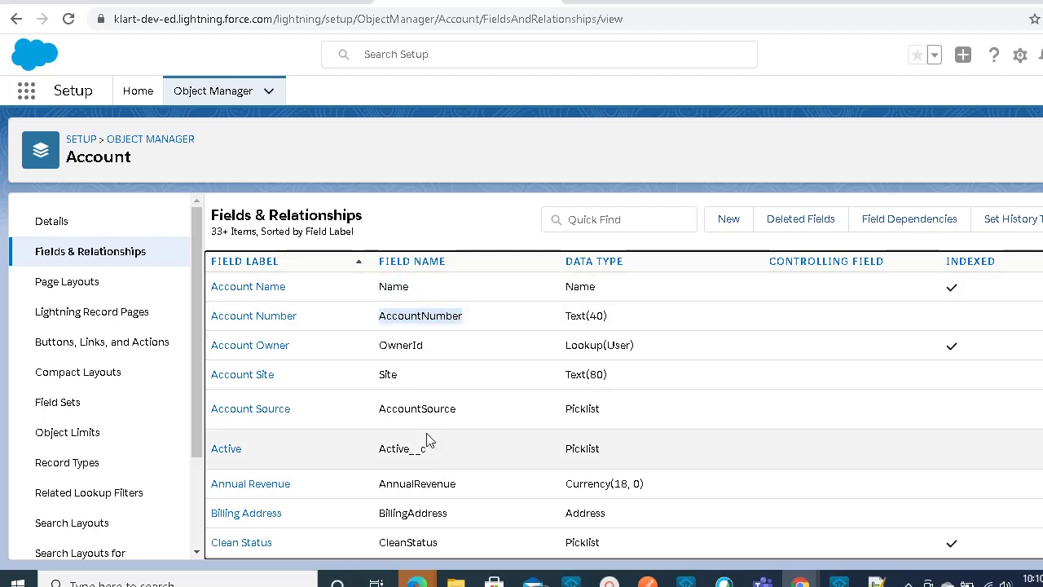
pyautogui.click(392, 287)
pyautogui.doubleClick(392, 287)
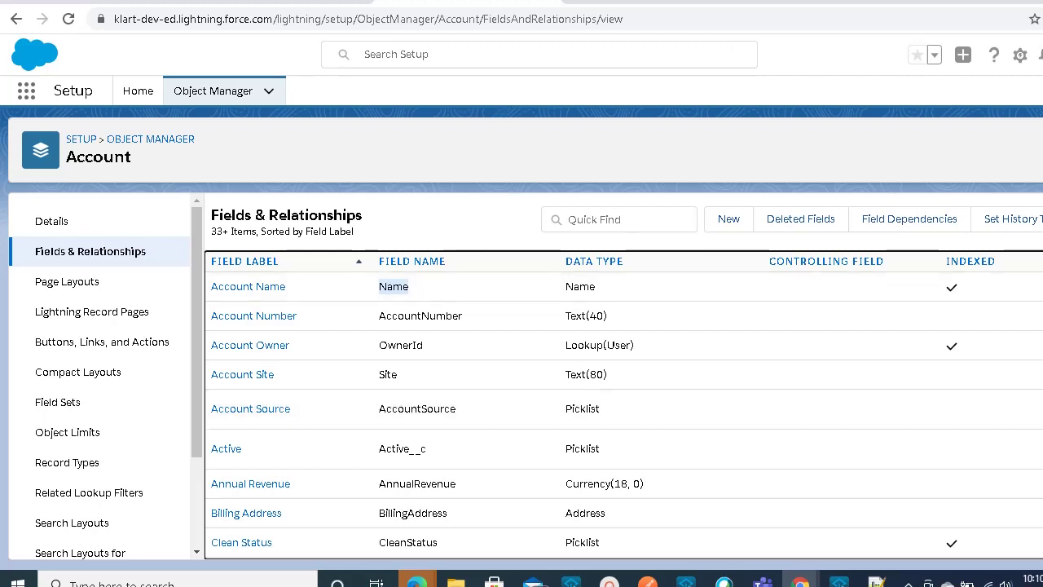
# Switch to Anypoint Studio and close the salesforce-demo-project and salesforce-query-operations editors, keeping the salesforce-demo flow open
pyautogui.click(840, 582)
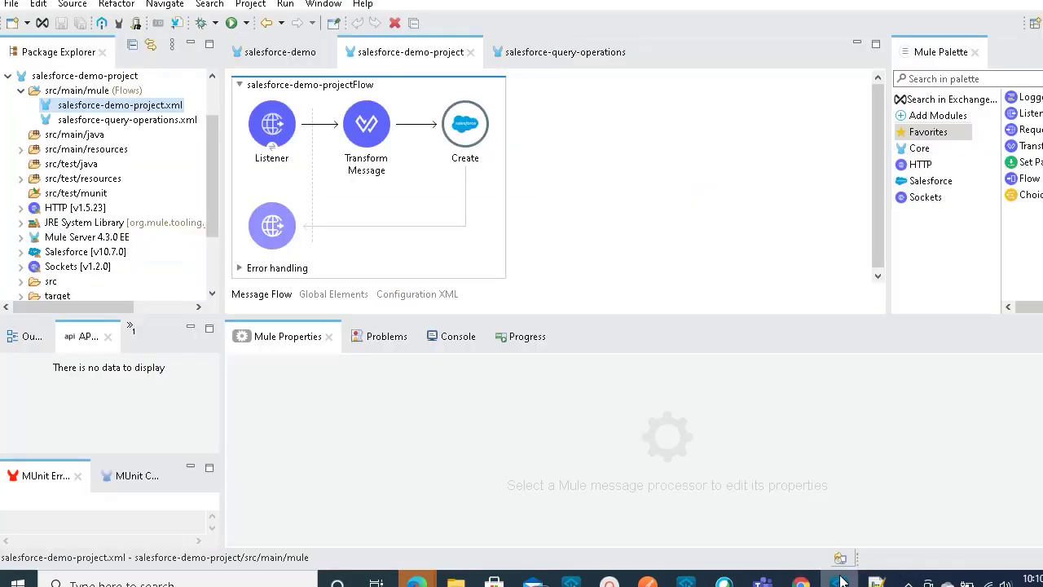
pyautogui.click(522, 52)
pyautogui.click(281, 52)
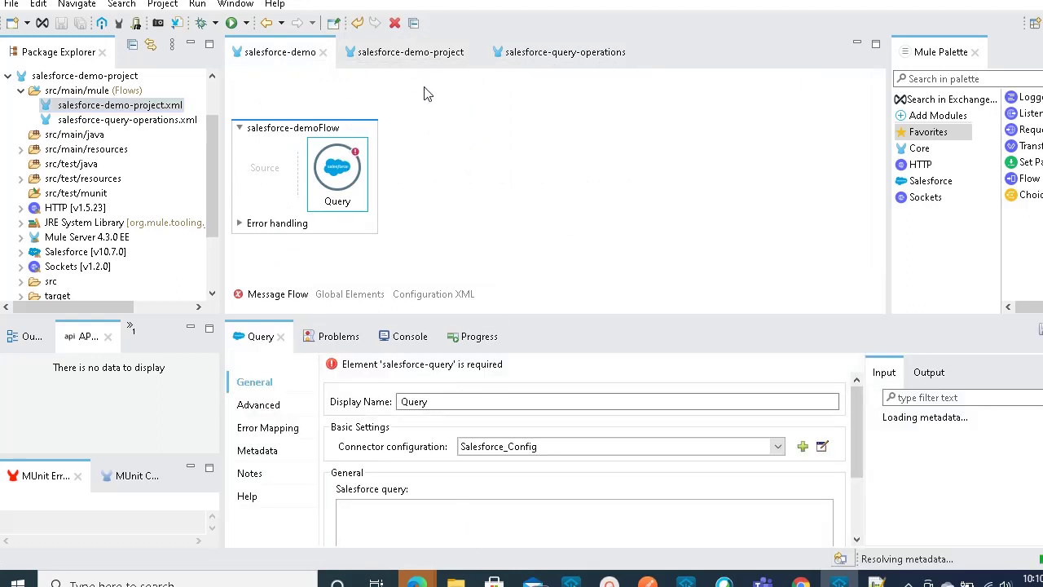
pyautogui.click(470, 52)
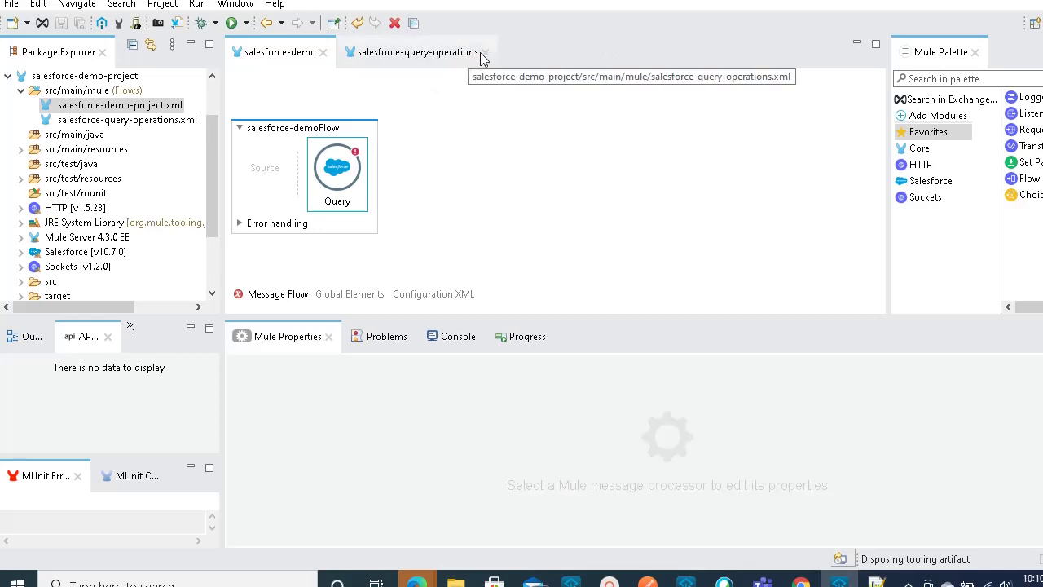
pyautogui.click(486, 52)
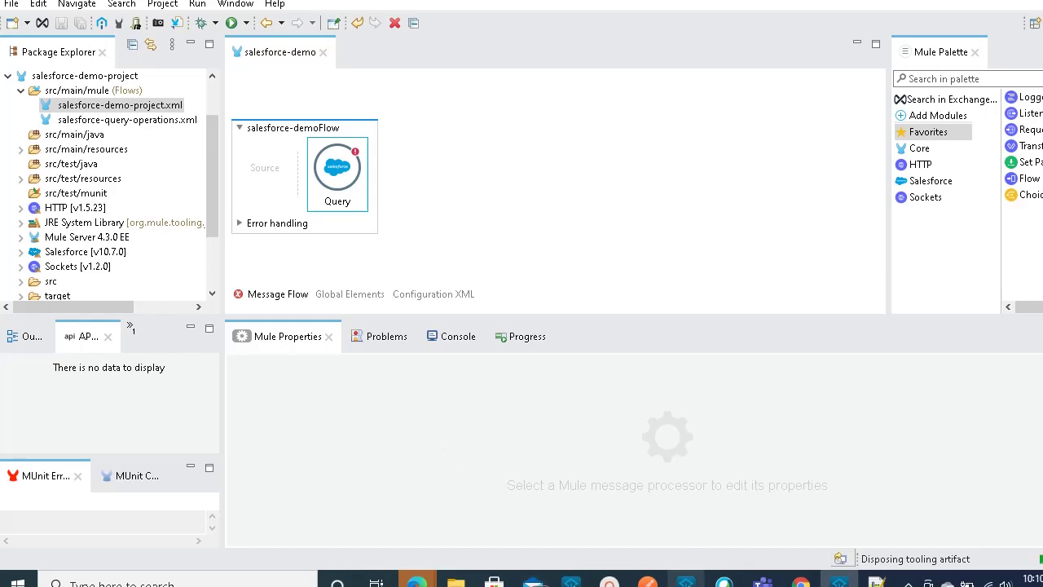
# Switch back to the Salesforce Account window in Chrome and open the Developer Console
pyautogui.moveTo(800, 582)
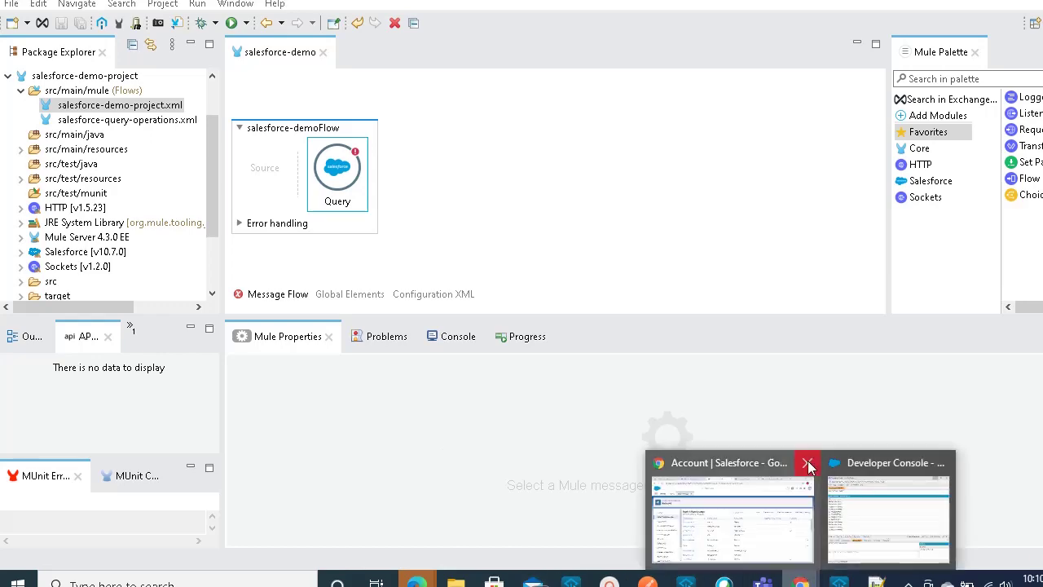
pyautogui.click(758, 460)
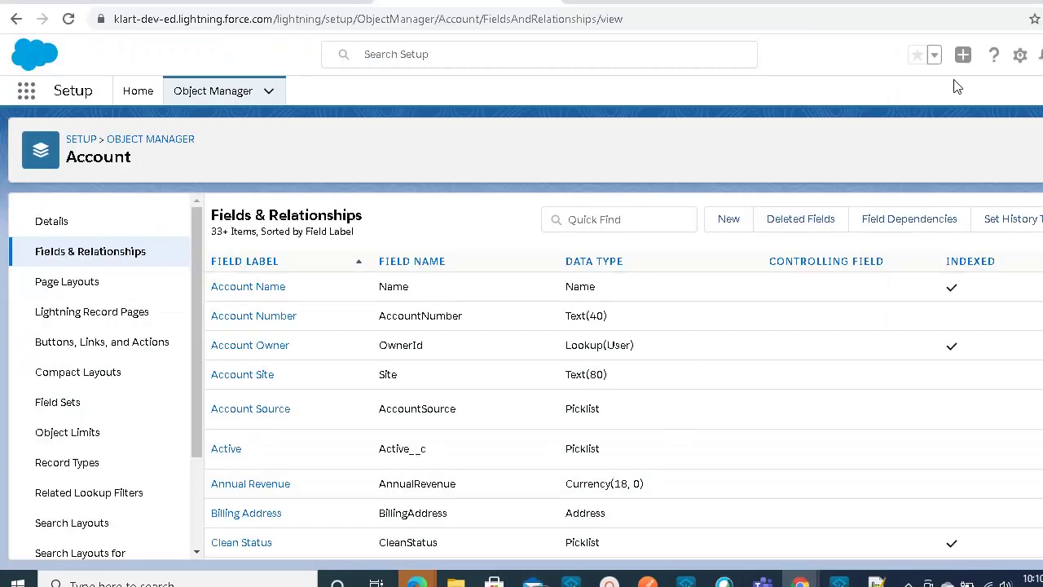
pyautogui.click(1023, 64)
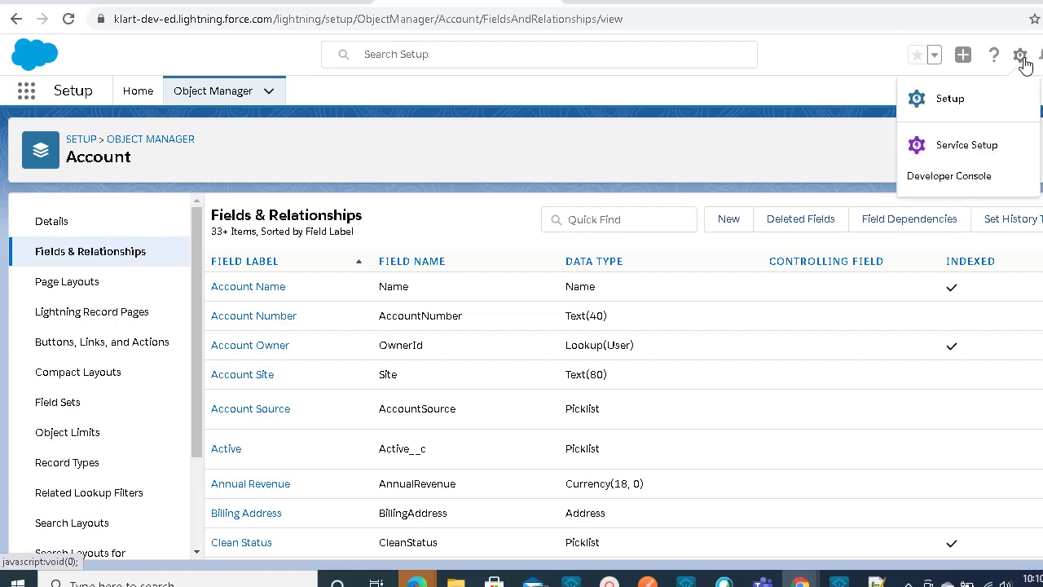
pyautogui.click(937, 184)
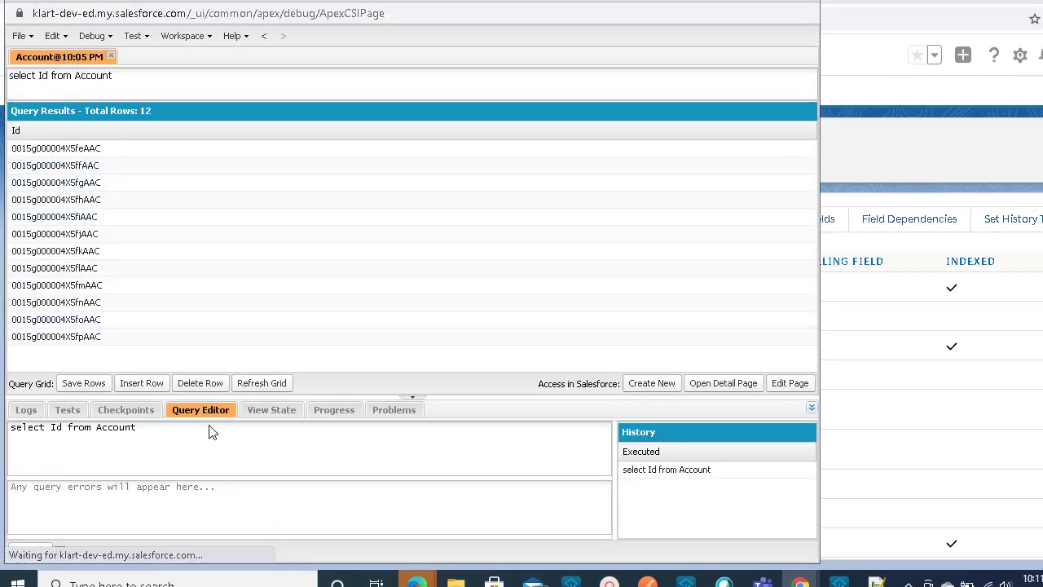
# Reload the Developer Console and bring up an empty Query Editor
pyautogui.click(108, 411)
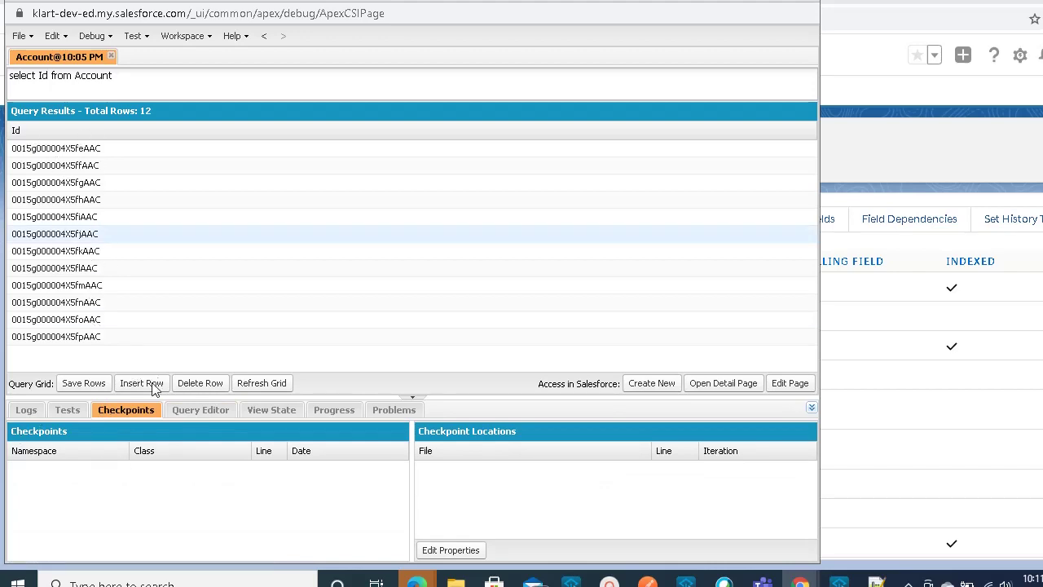
pyautogui.press('F5')
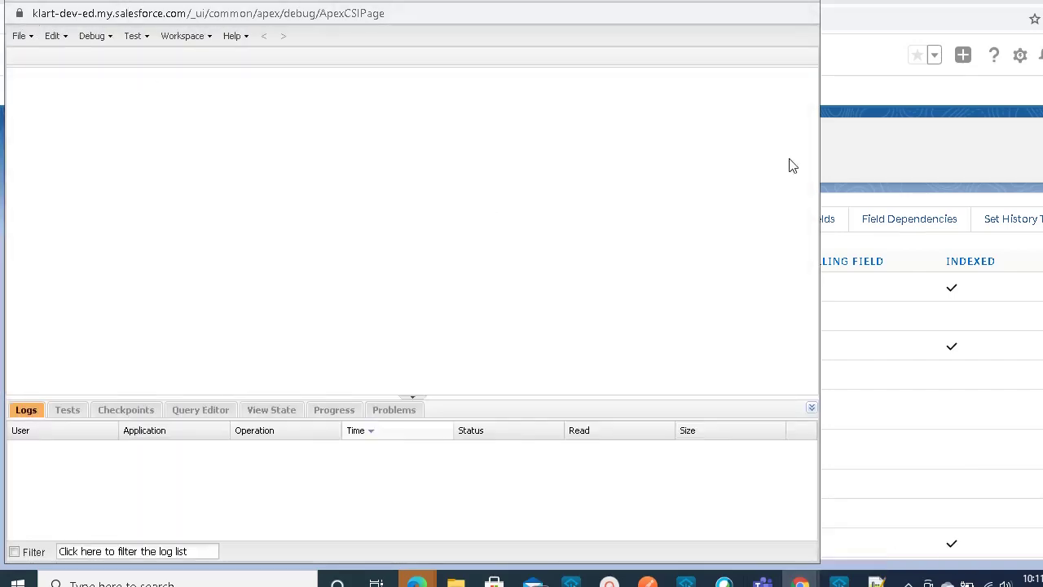
pyautogui.click(190, 414)
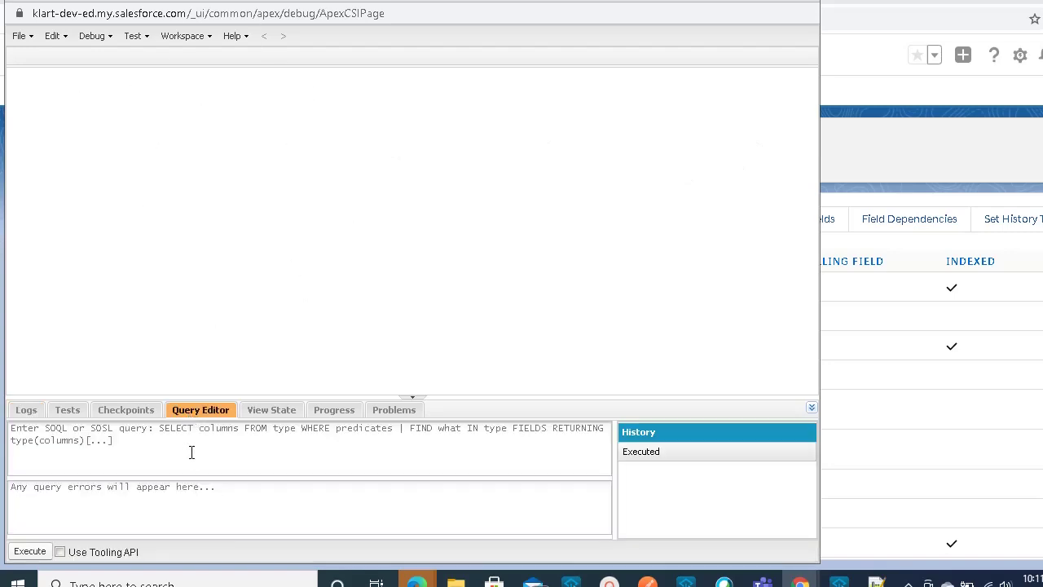
pyautogui.click(51, 447)
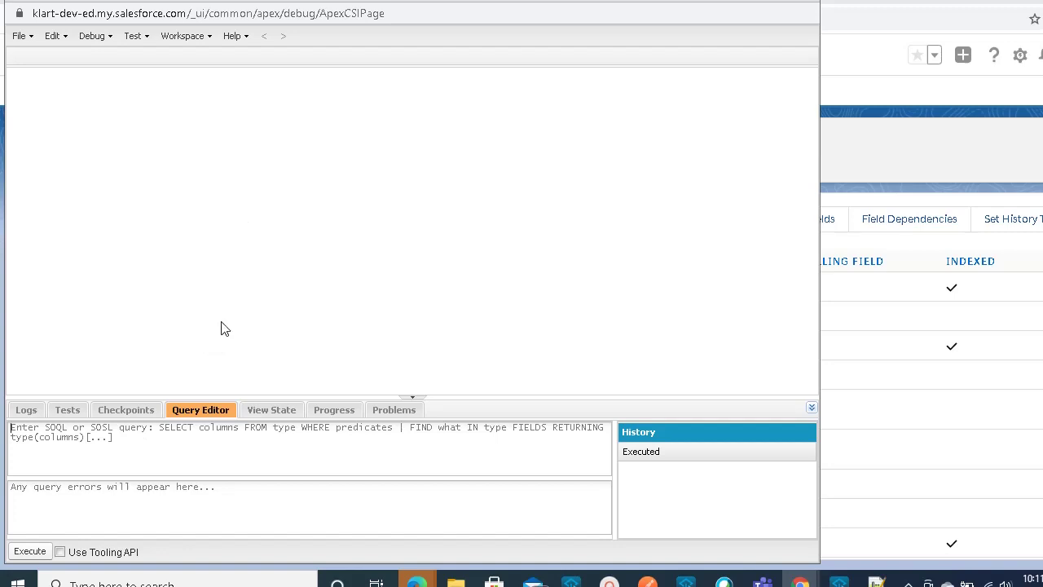
# Execute the SOQL query "select ID from Account" in the Query Editor
pyautogui.click(182, 452)
pyautogui.write('select ID from Account')
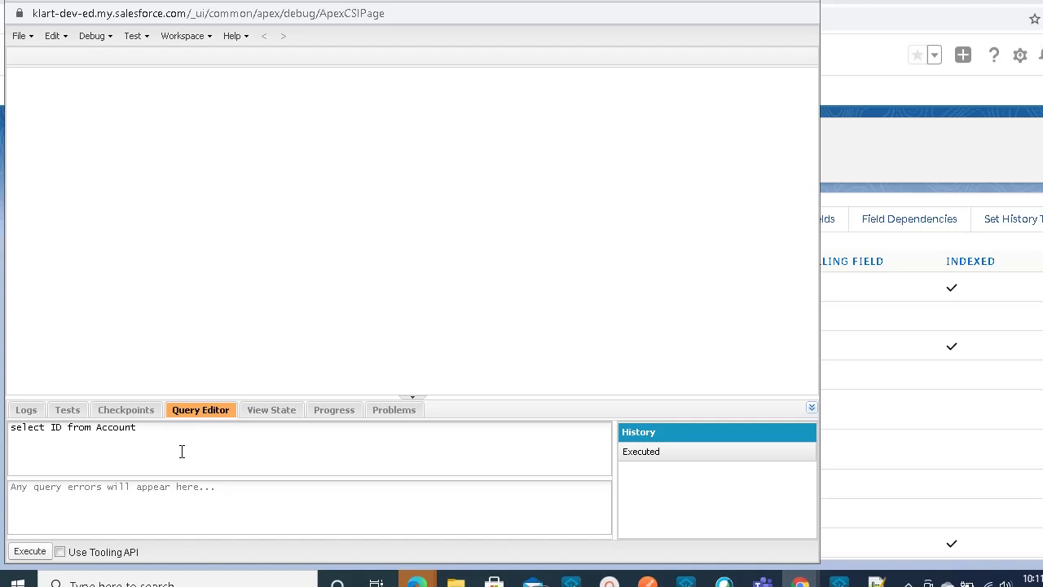
pyautogui.click(30, 551)
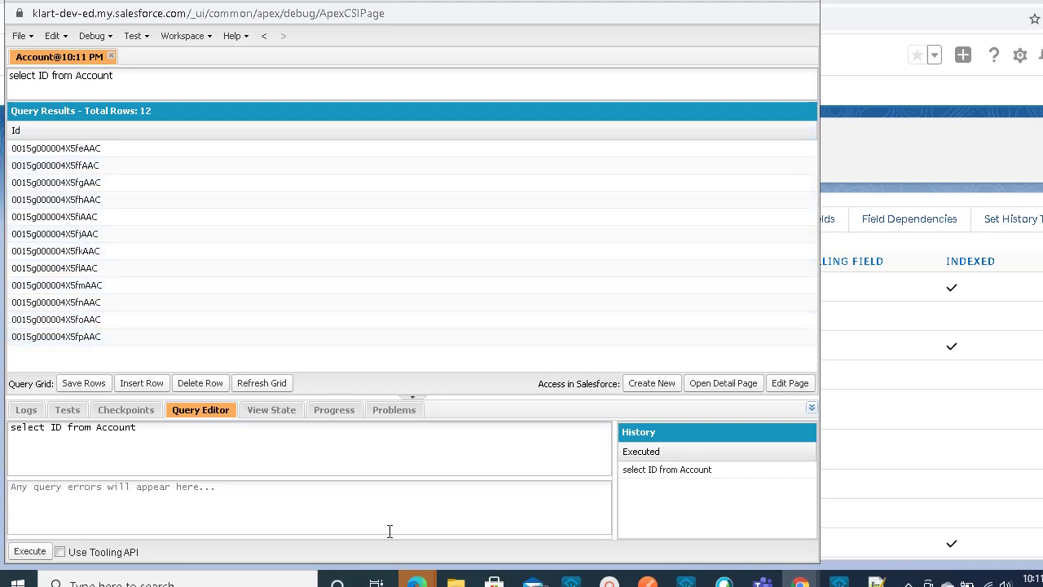
# Check the Account field names, extend the query to "select ID,NAME,ACCOUNTNUMBER from Account" and execute it
pyautogui.click(908, 154)
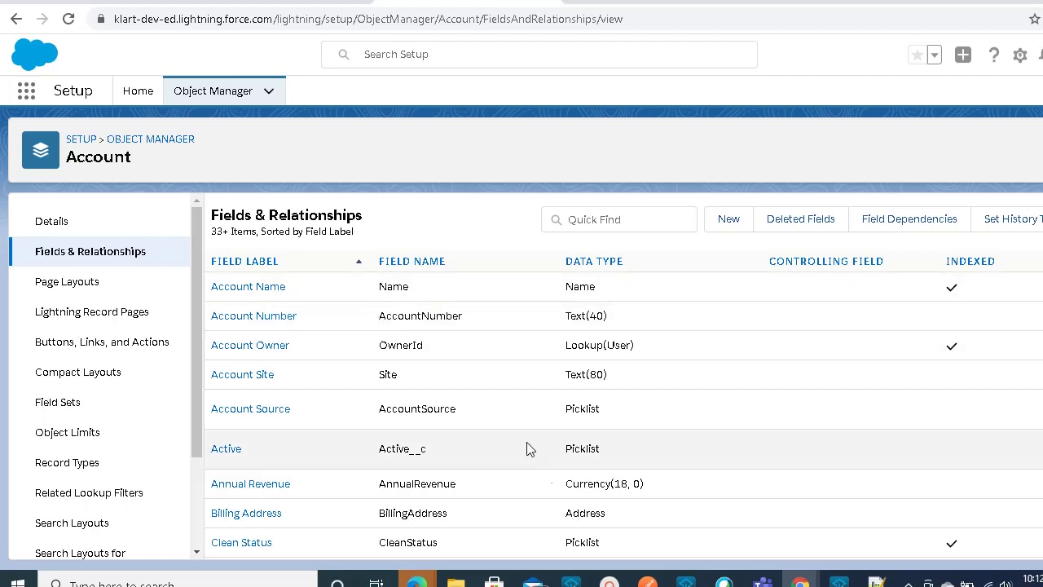
pyautogui.moveTo(801, 580)
pyautogui.click(896, 547)
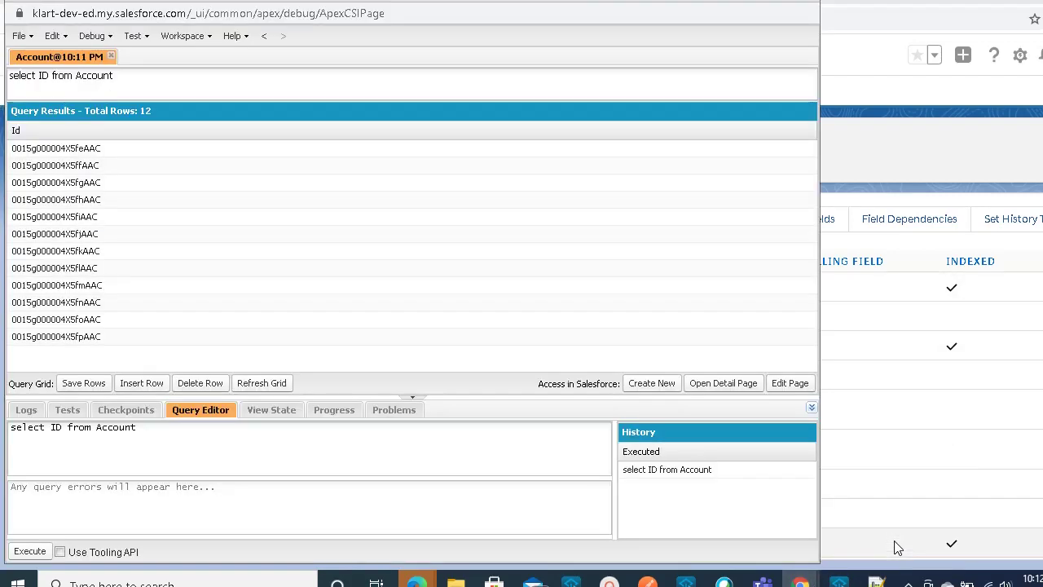
pyautogui.click(65, 427)
pyautogui.write(',N')
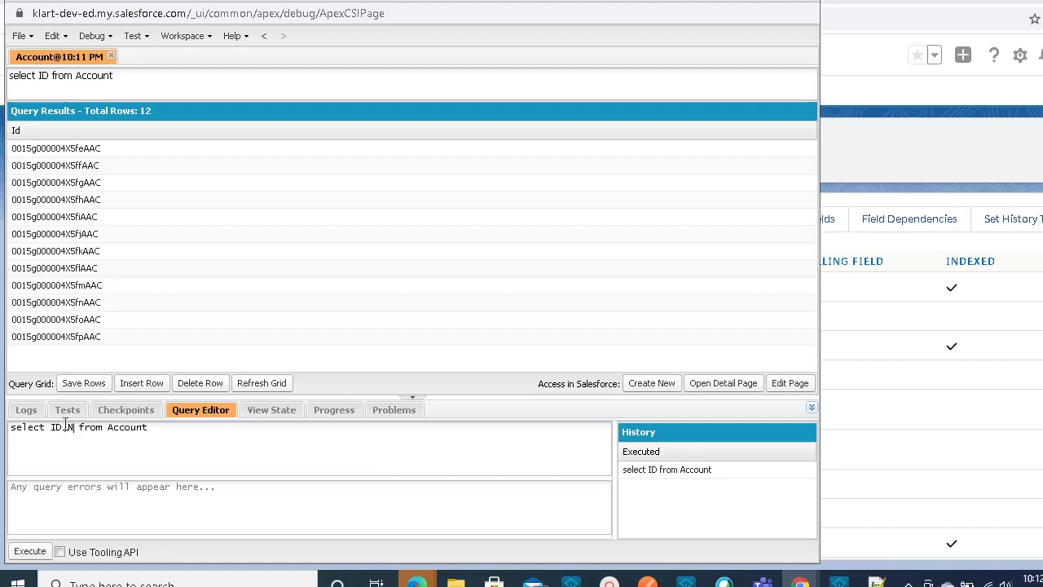
pyautogui.write('AME,ACCOUNTNUMBER')
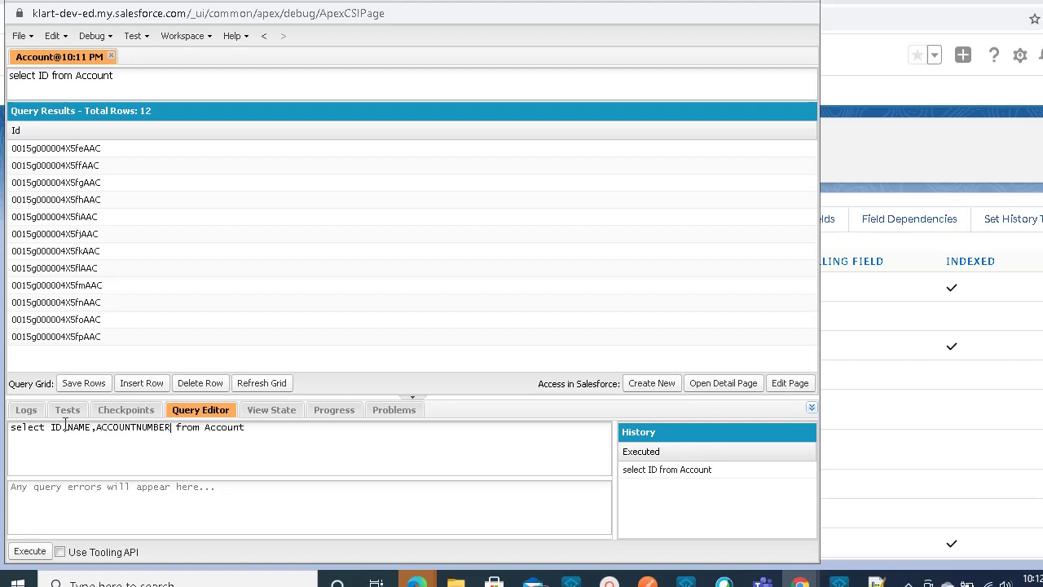
pyautogui.click(34, 554)
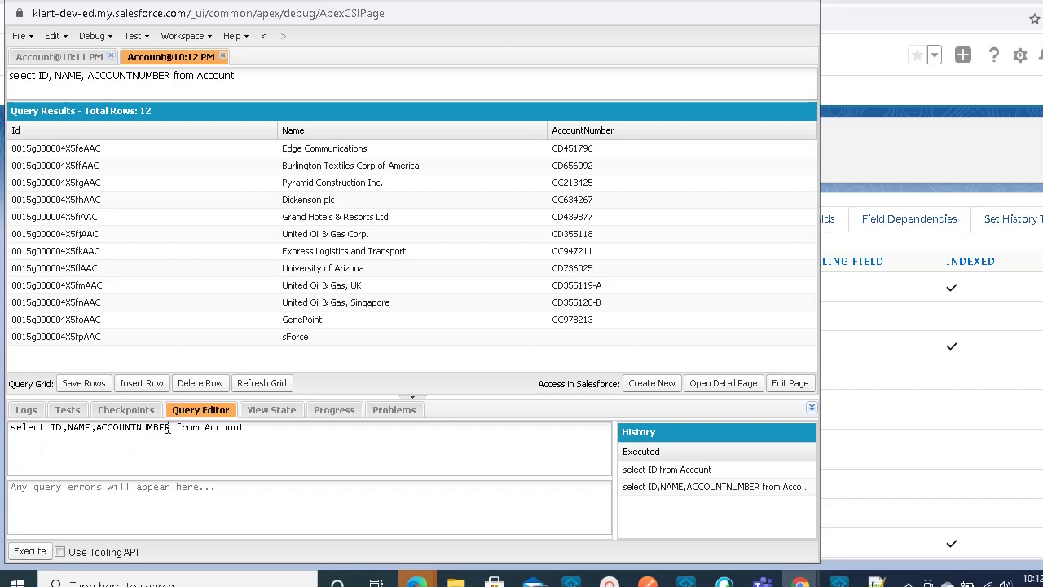
# Copy the complete SOQL query from the Query Editor and switch to Anypoint Studio
pyautogui.doubleClick(229, 430)
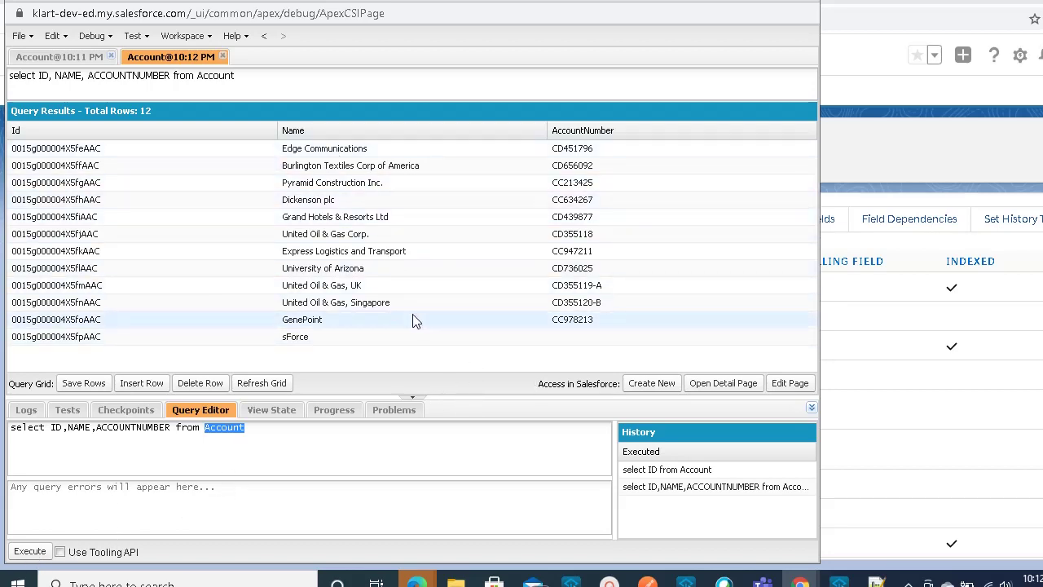
pyautogui.click(265, 432)
pyautogui.moveTo(250, 429); pyautogui.dragTo(2, 429)
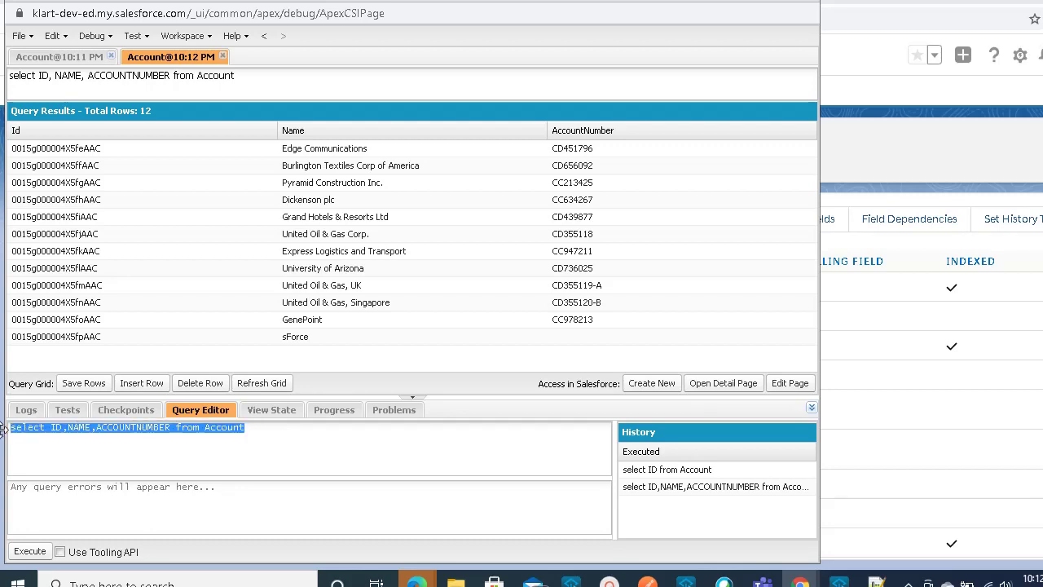
pyautogui.click(842, 580)
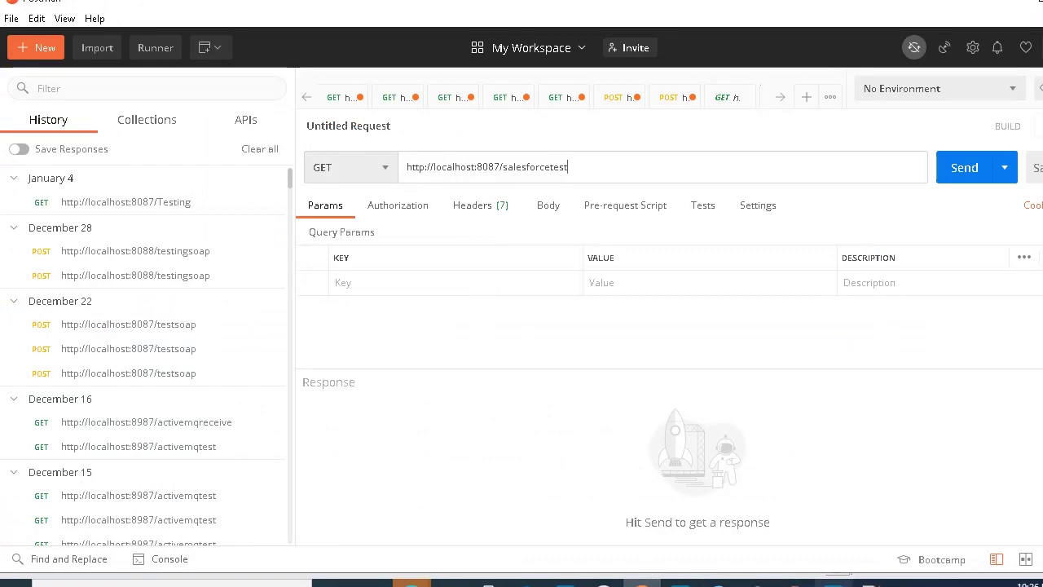
# Check the Listener's path in Anypoint Studio and clear the salesforce-demo application's console output
pyautogui.click(833, 582)
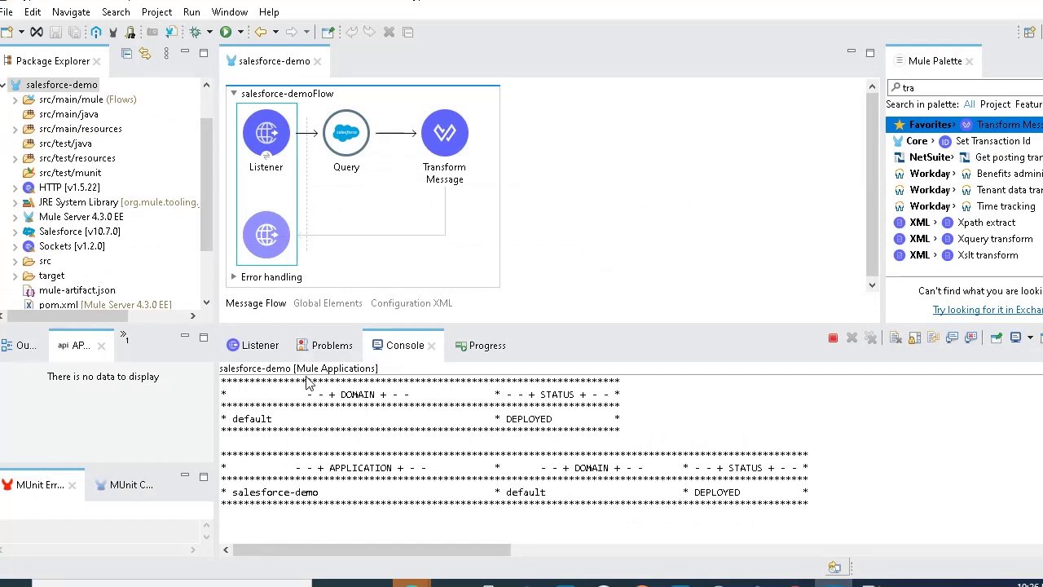
pyautogui.doubleClick(259, 346)
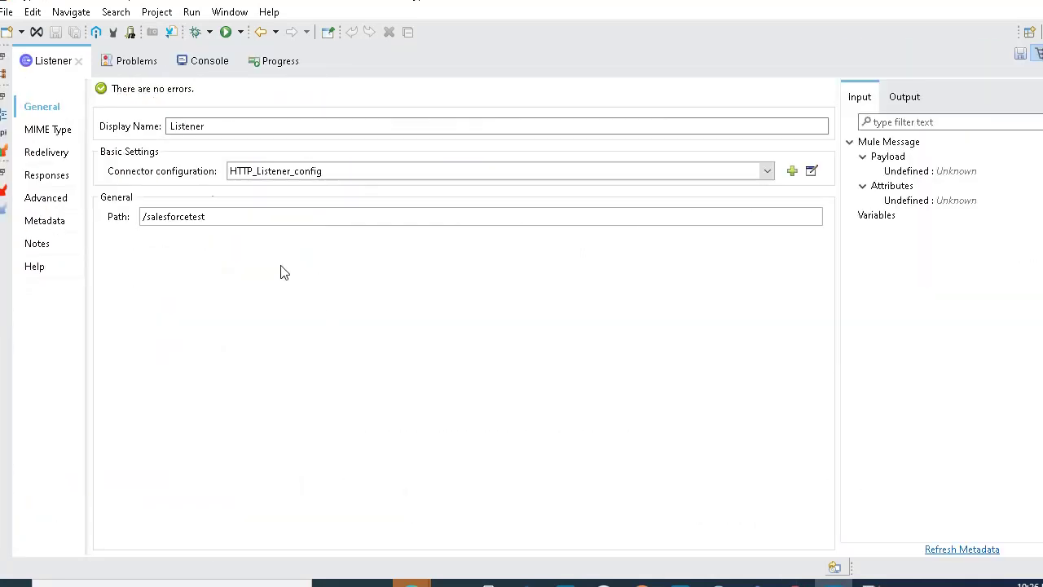
pyautogui.doubleClick(51, 61)
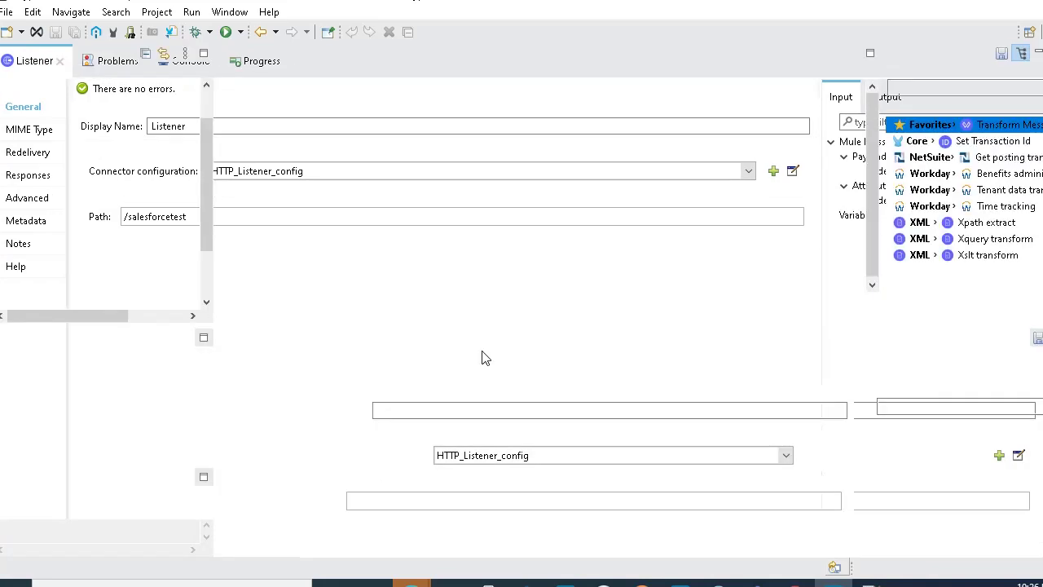
pyautogui.click(413, 347)
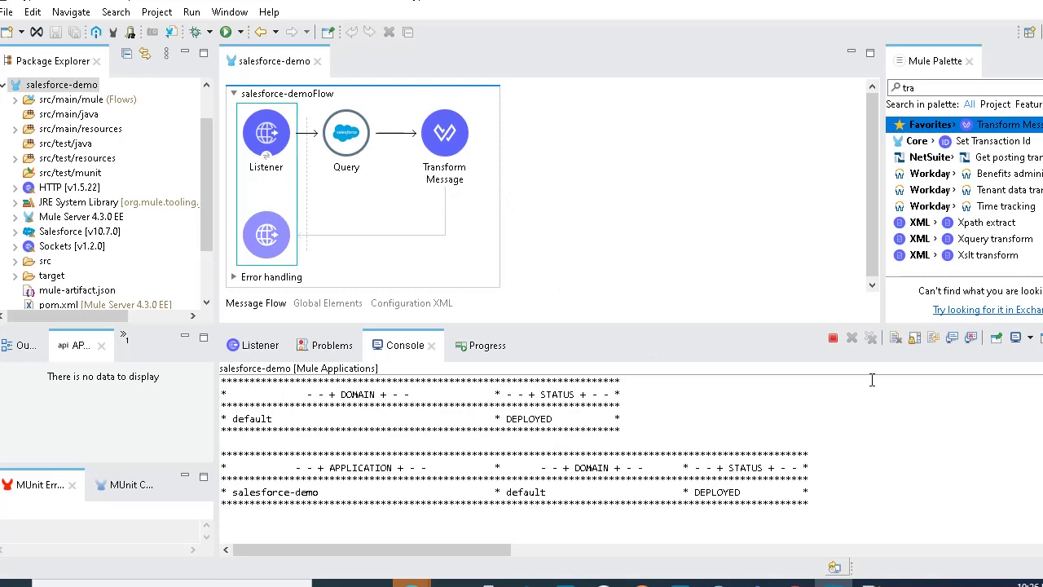
pyautogui.click(898, 337)
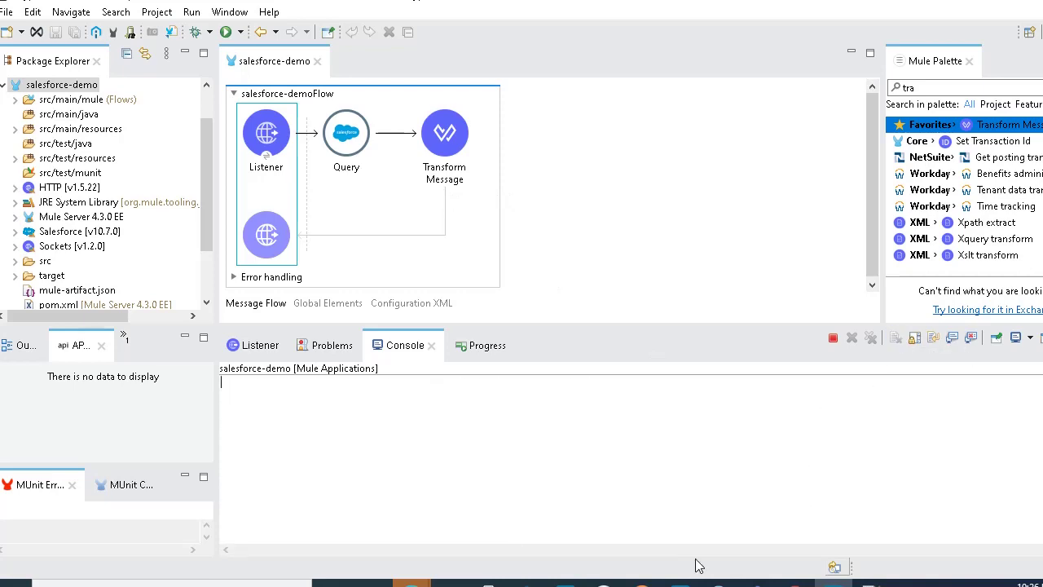
pyautogui.click(643, 580)
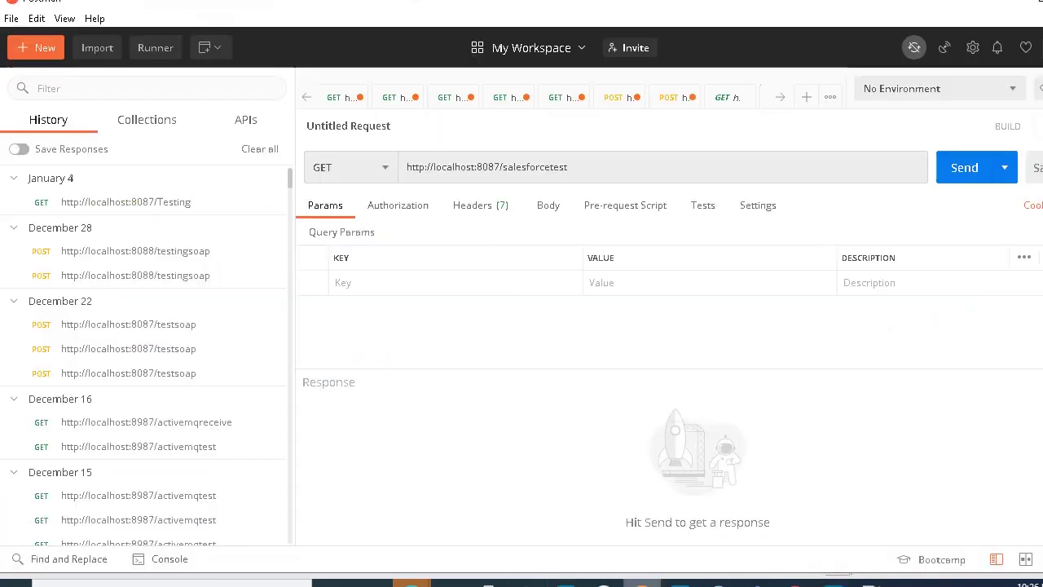
pyautogui.click(969, 177)
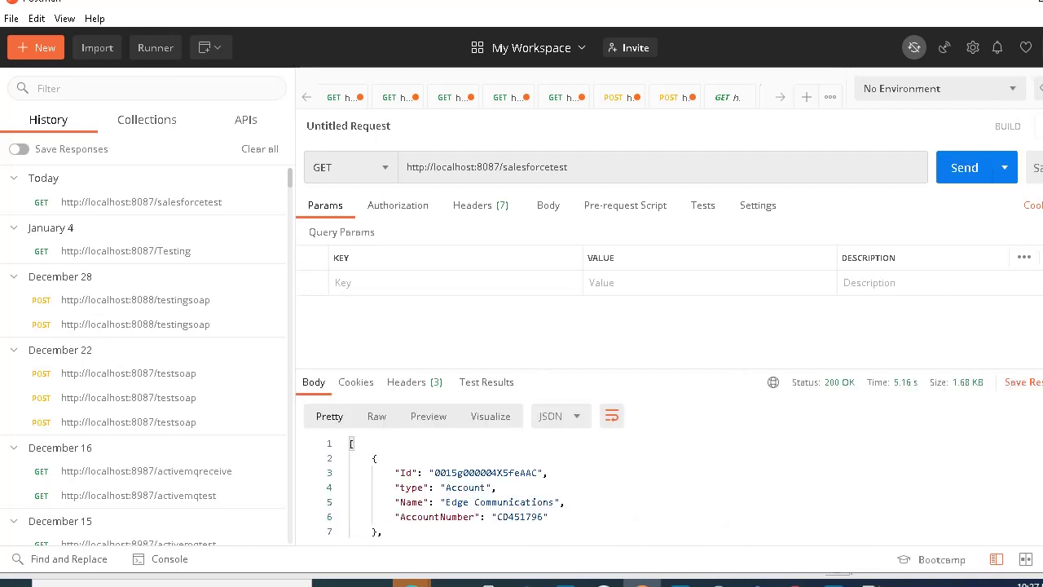
pyautogui.scroll(-6, 481, 489)
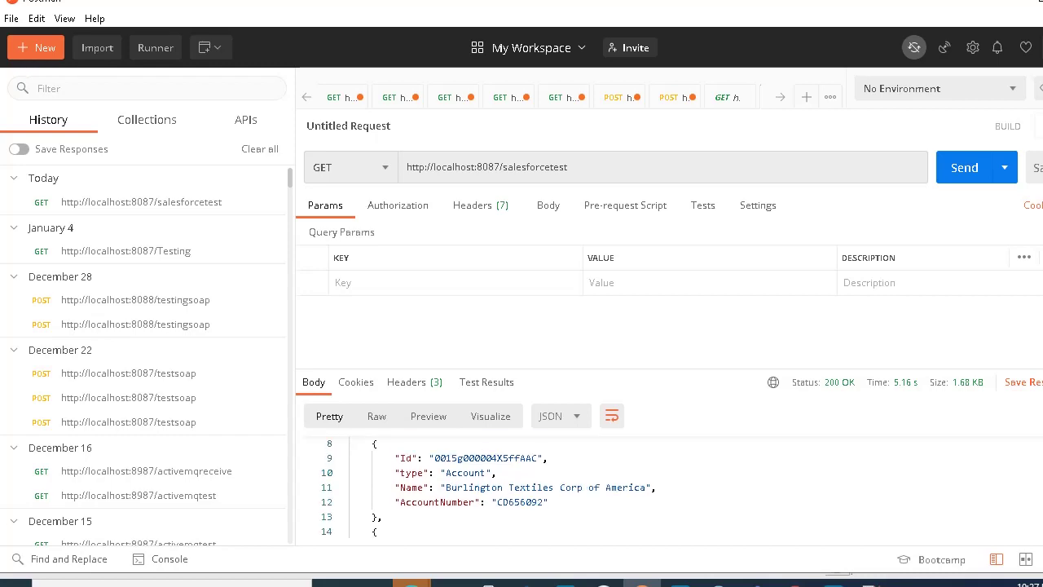
# Compare the Query operation's Salesforce query in Anypoint Studio with the account records in the Postman response
pyautogui.click(833, 580)
pyautogui.click(352, 146)
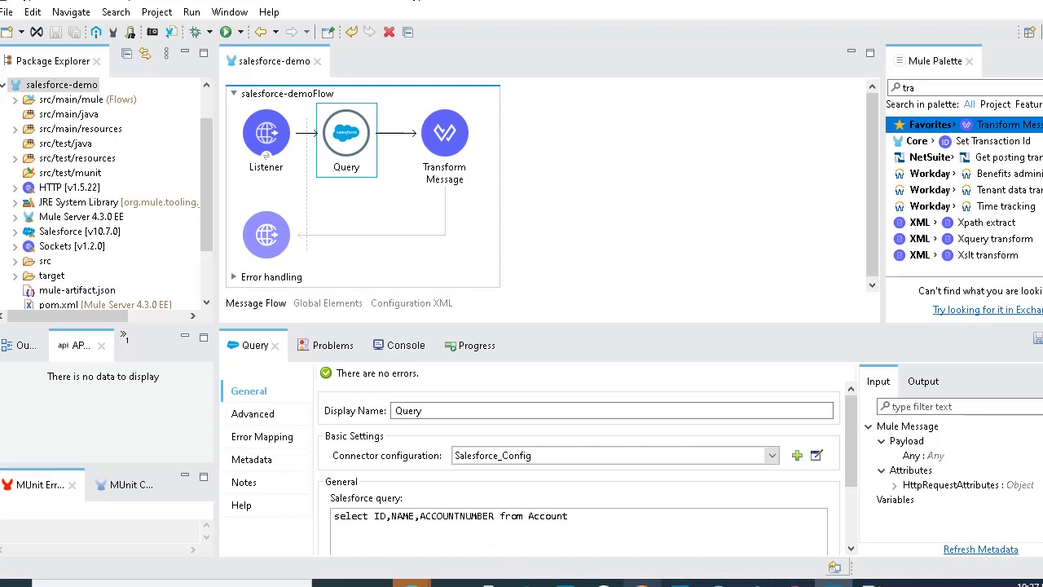
pyautogui.click(642, 584)
pyautogui.doubleClick(440, 487)
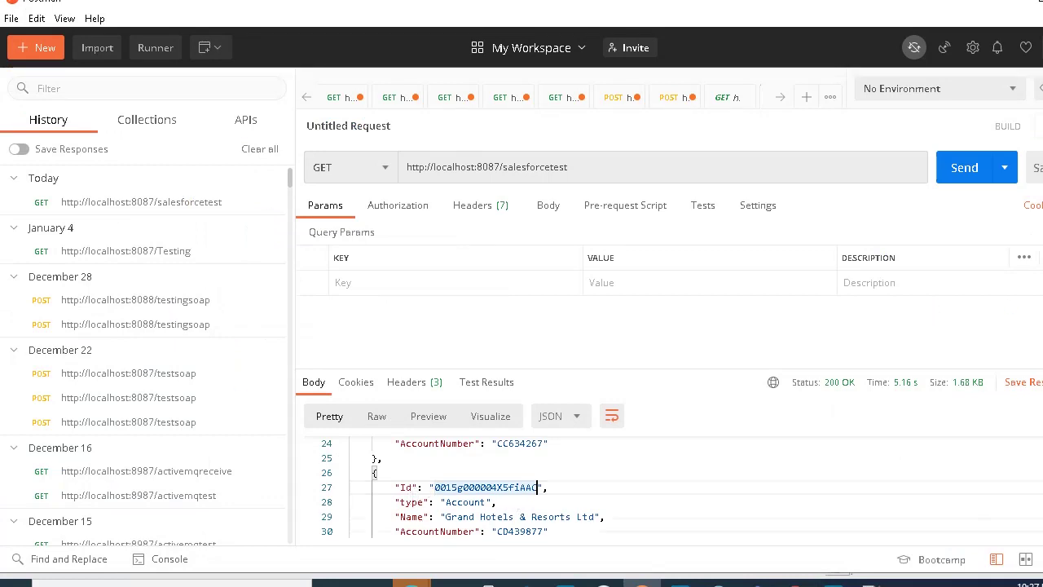
pyautogui.scroll(5, 456, 487)
pyautogui.scroll(-15, 456, 487)
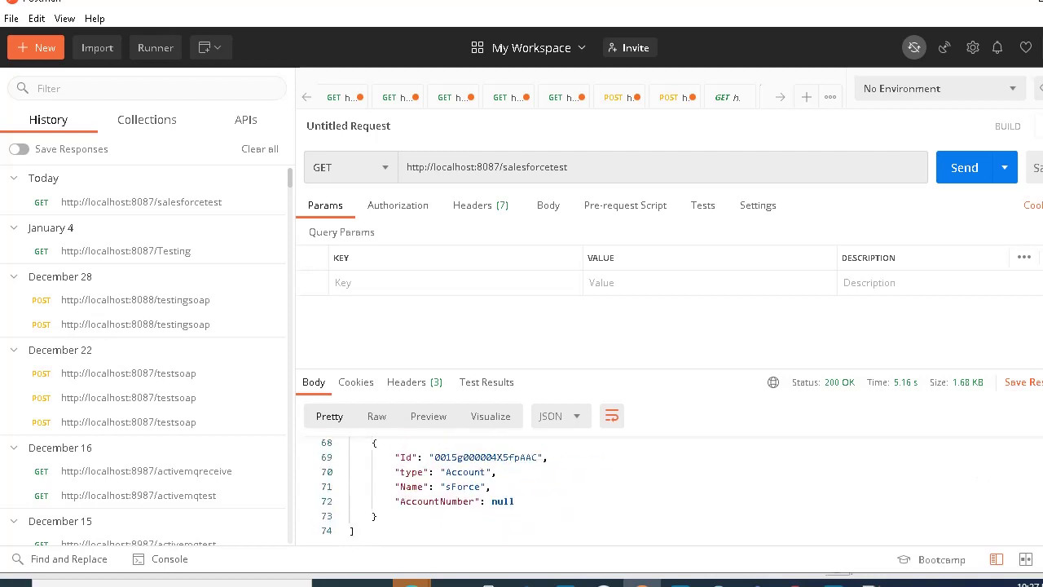
pyautogui.scroll(15, 522, 486)
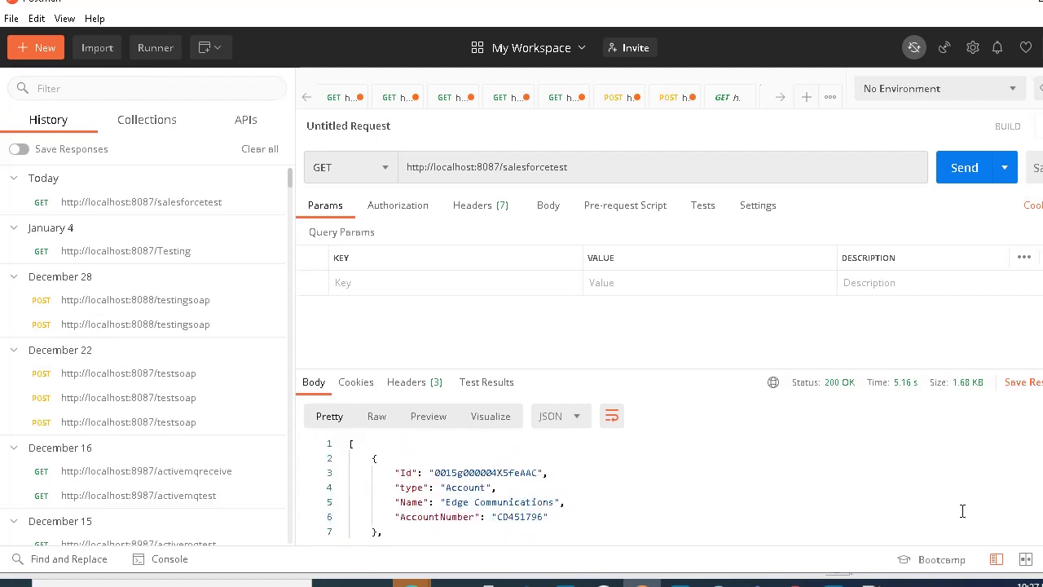
# Copy the entire JSON response body from Postman into a new Notepad++ document
pyautogui.moveTo(424, 584)
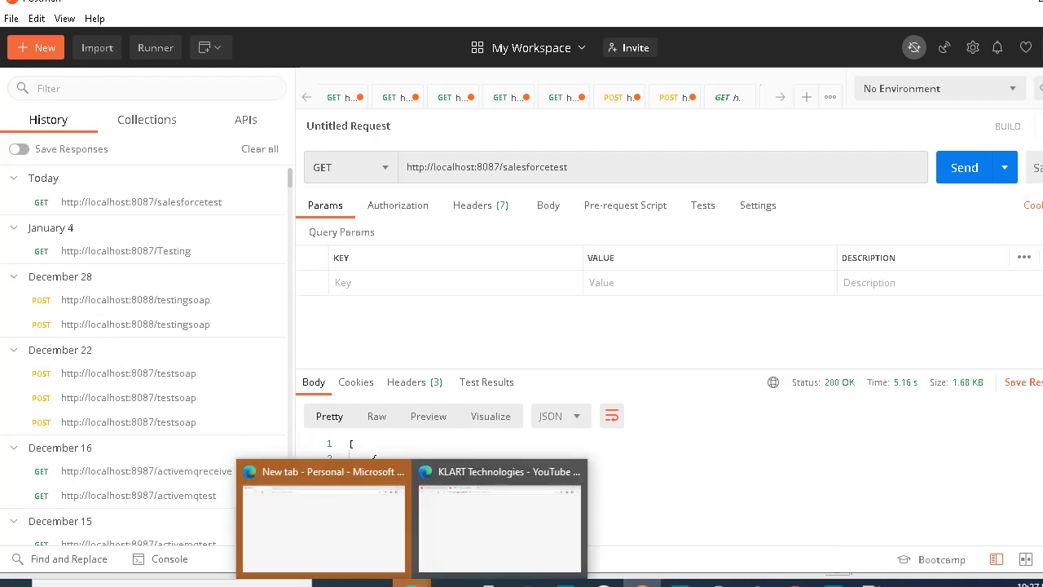
pyautogui.click(646, 492)
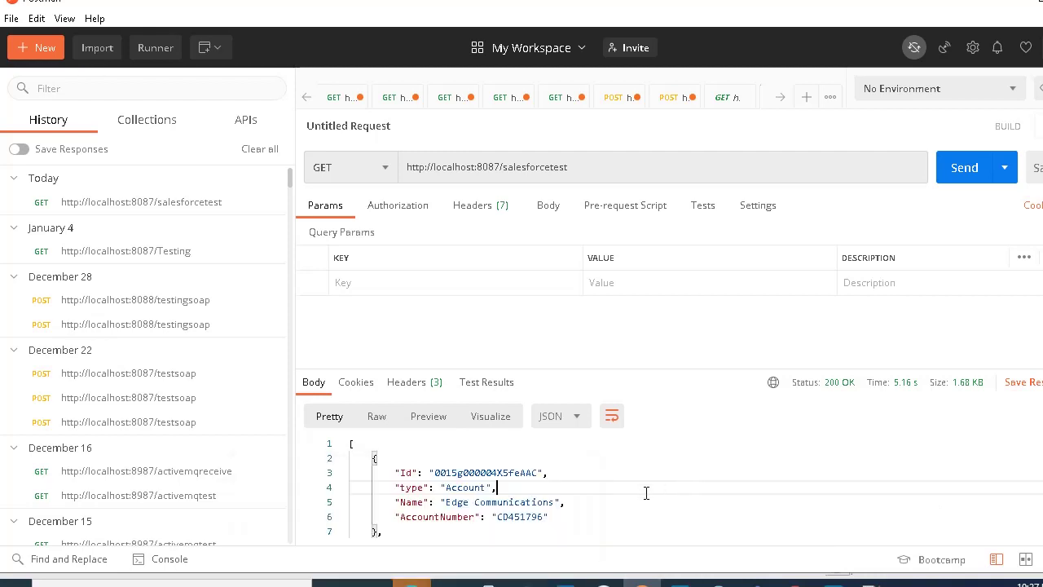
pyautogui.hotkey('ctrl', 'a')
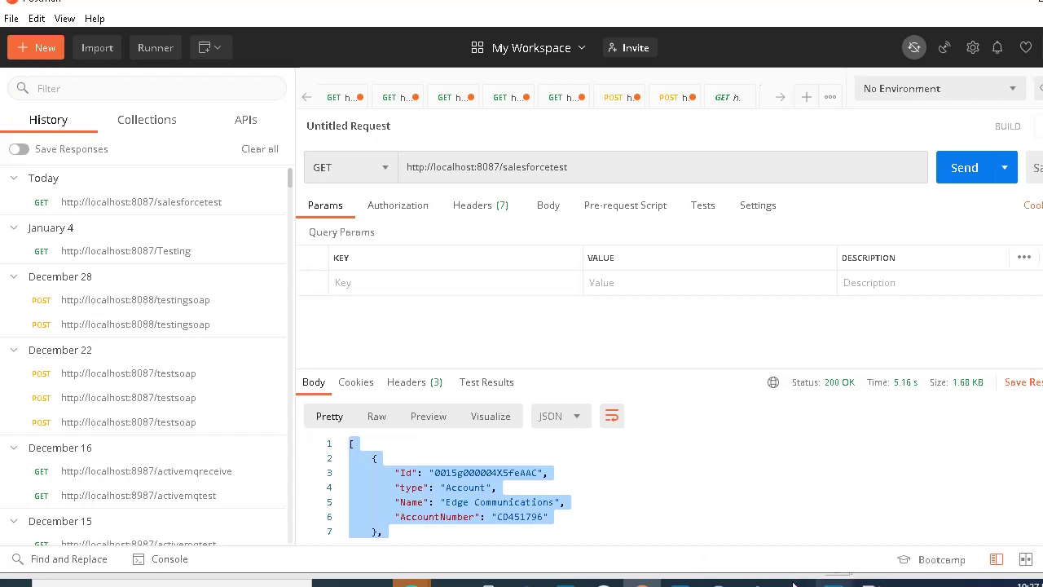
pyautogui.click(873, 582)
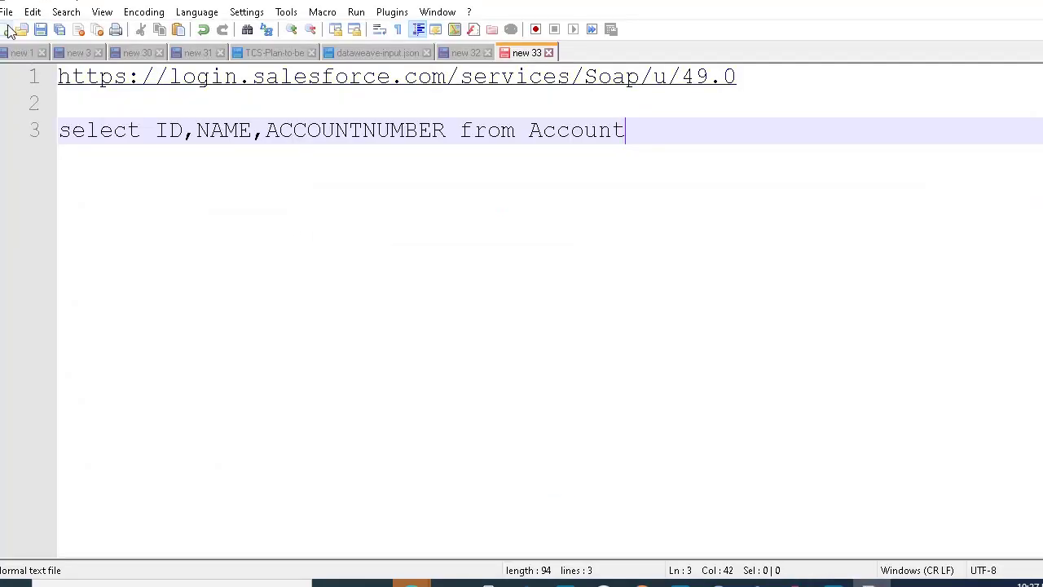
pyautogui.click(8, 30)
pyautogui.hotkey('ctrl', 'v')
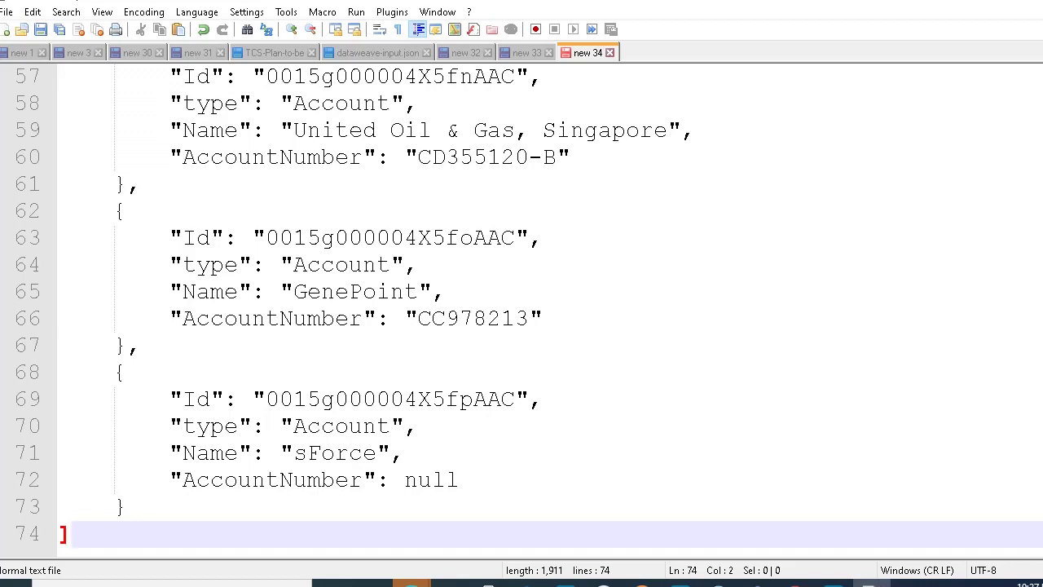
pyautogui.scroll(19, 521, 310)
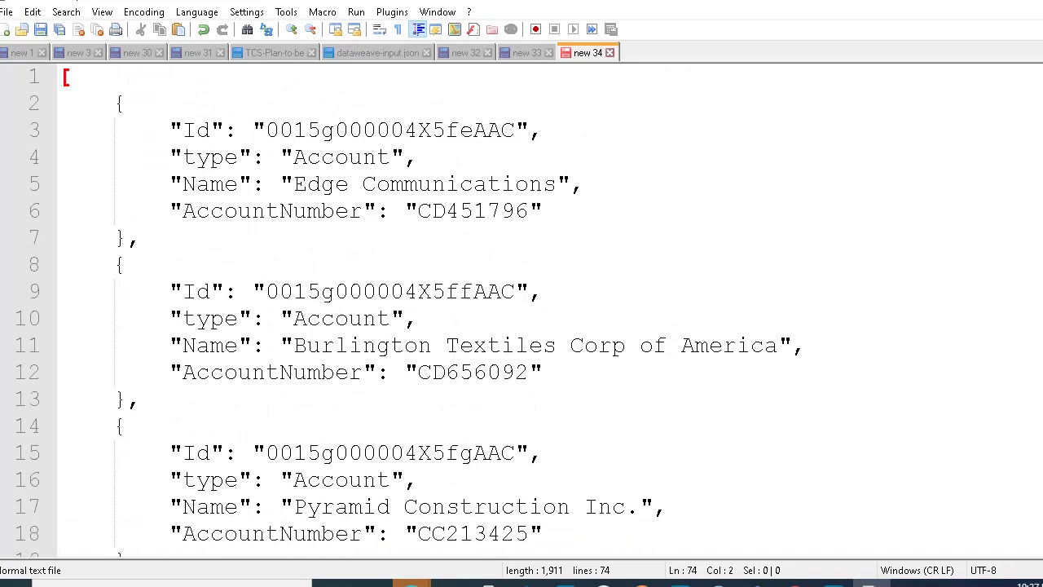
# Switch back to Postman and examine the first record's Id value in the response
pyautogui.moveTo(793, 582)
pyautogui.moveTo(642, 584)
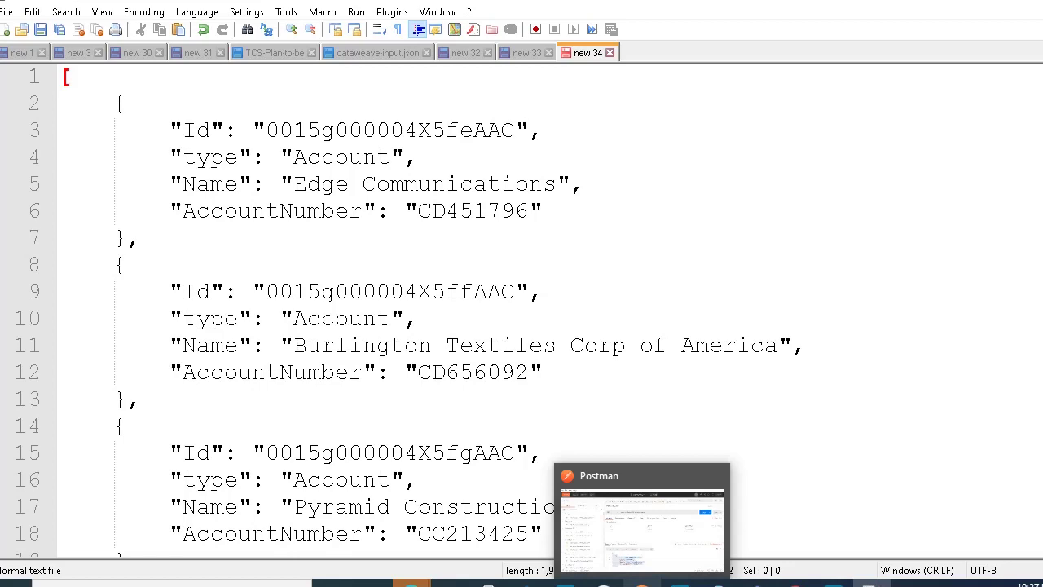
pyautogui.click(708, 502)
pyautogui.click(708, 502)
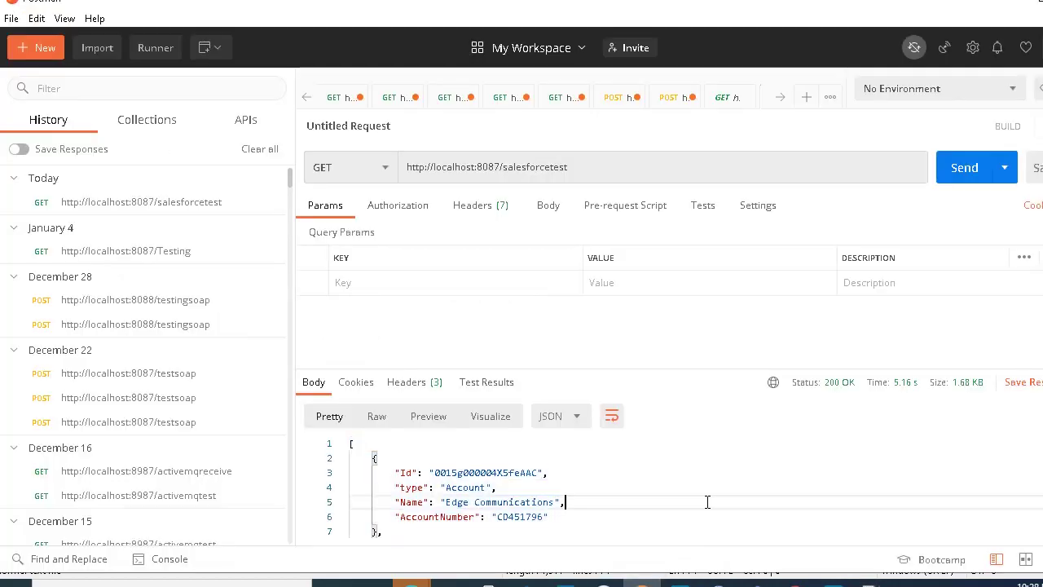
pyautogui.doubleClick(485, 471)
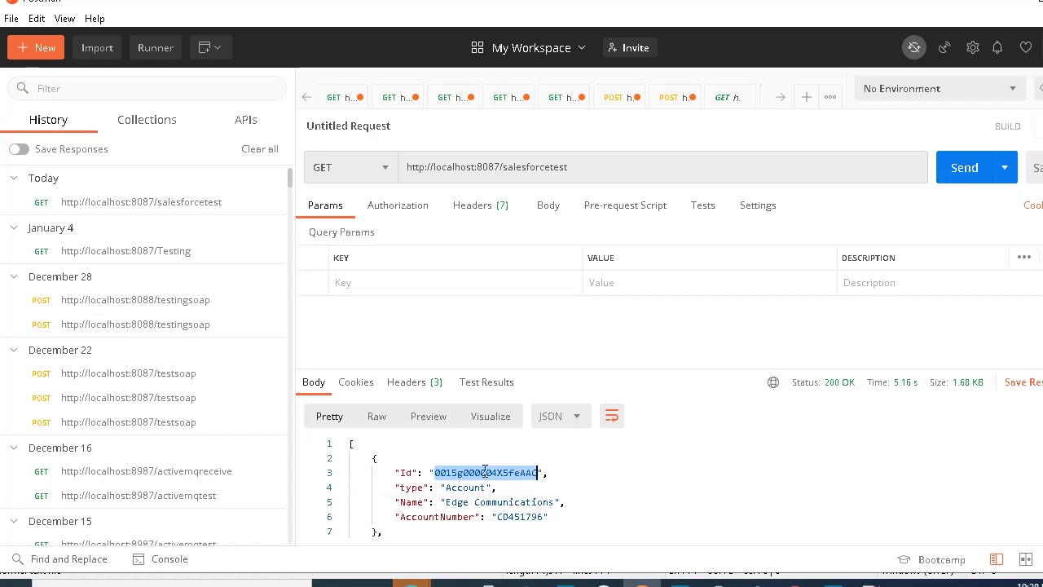
# In Anypoint Studio, set the Query operation's Salesforce query to "select ID,NAME,ACCOUNTNUMBER from Account" and save the flow
pyautogui.click(834, 582)
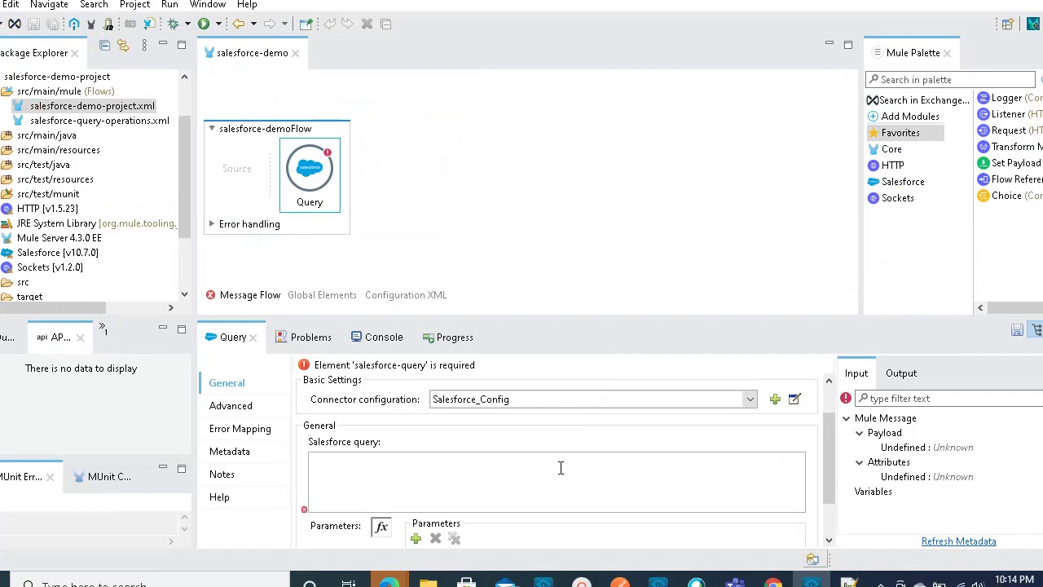
pyautogui.write('select ID,NAME,ACCOUNTNUMBER from Account')
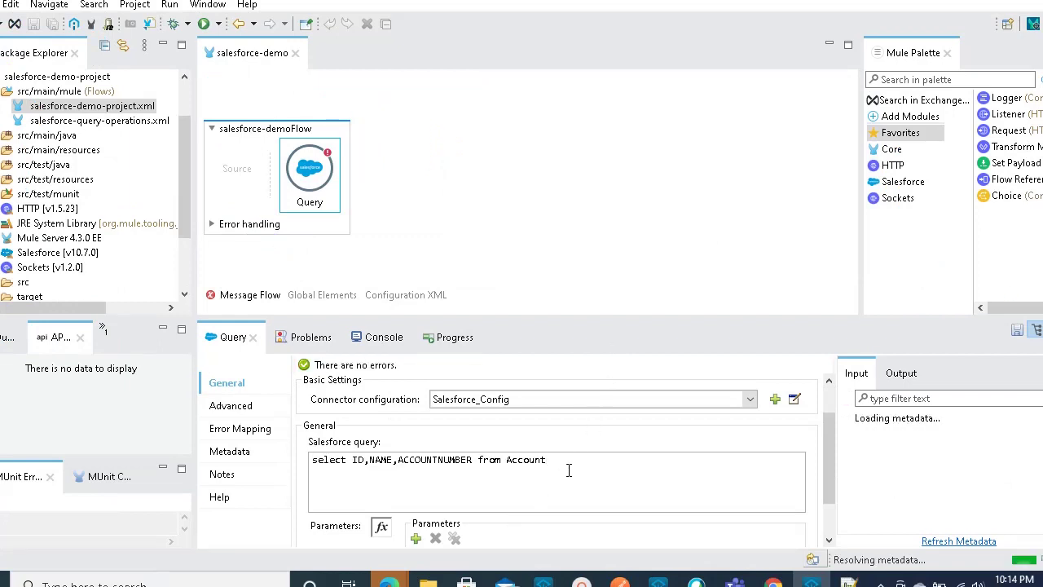
pyautogui.moveTo(832, 440); pyautogui.dragTo(829, 456)
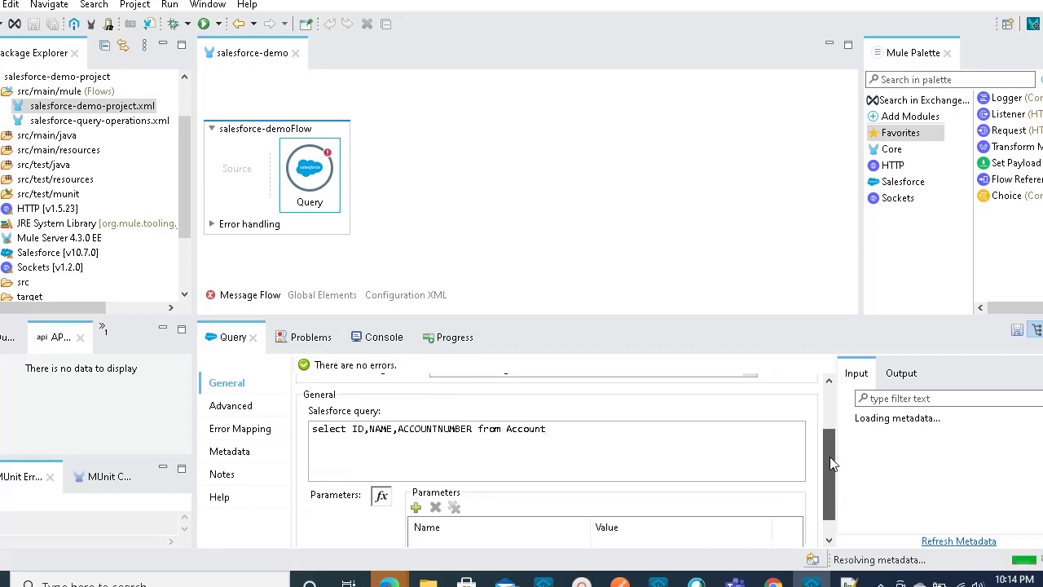
pyautogui.click(579, 223)
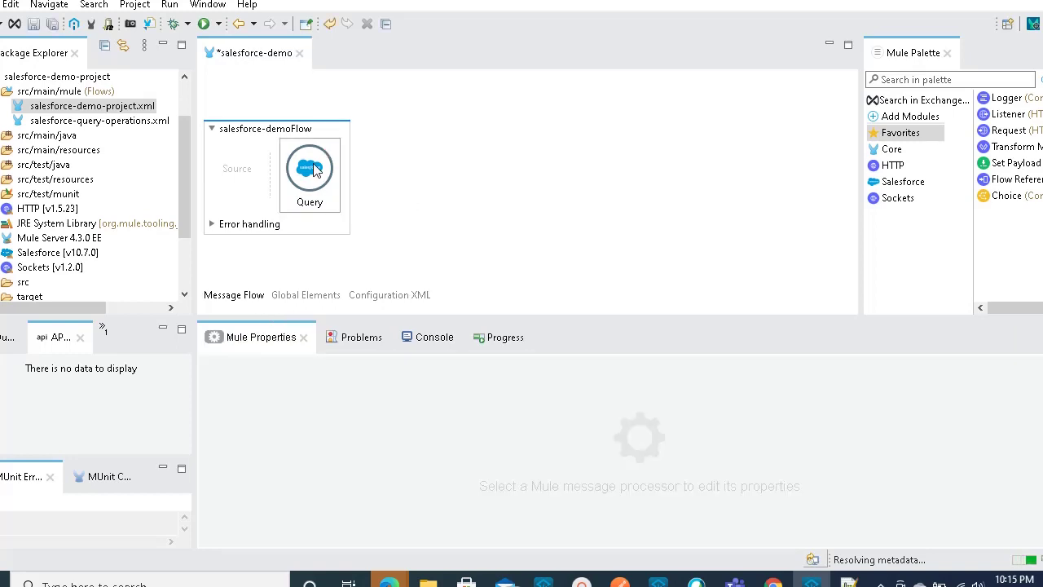
pyautogui.click(52, 24)
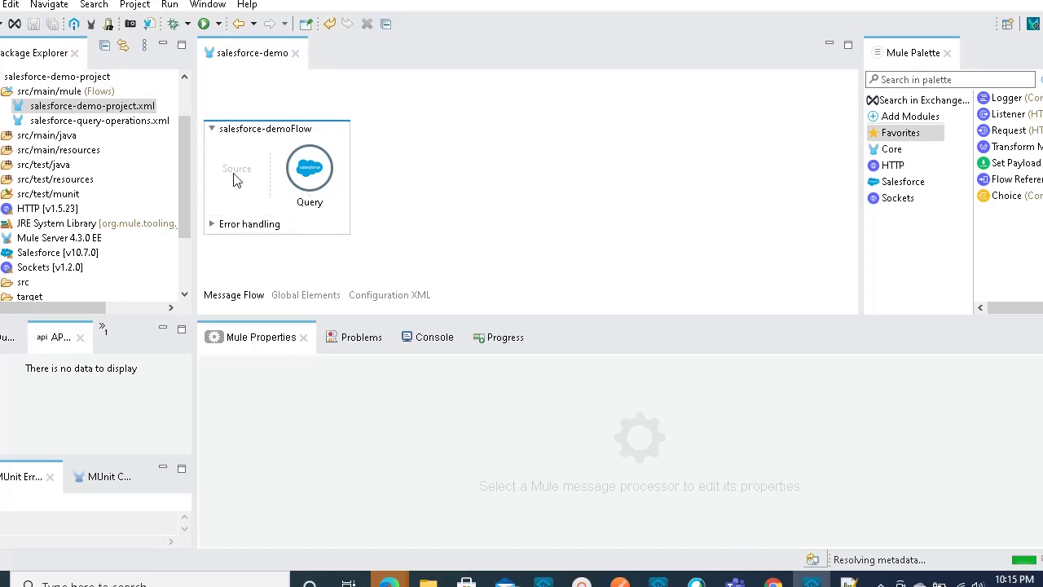
# Collapse the expanded salesforce-demo-project in the Package Explorer
pyautogui.click(5, 88)
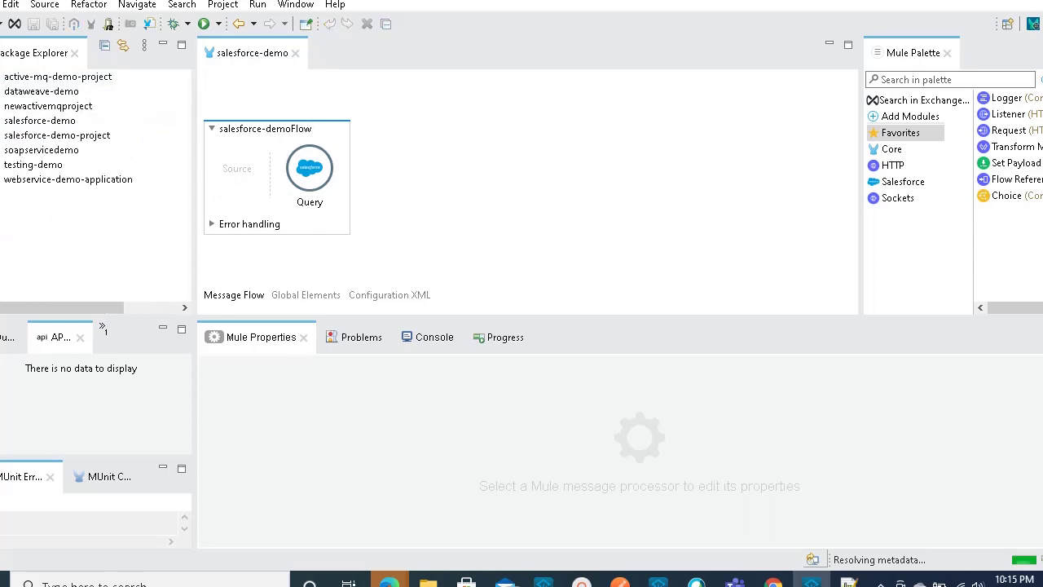
# Expand the salesforce-demo project and add an HTTP Listener as the source of salesforce-demoFlow
pyautogui.doubleClick(40, 120)
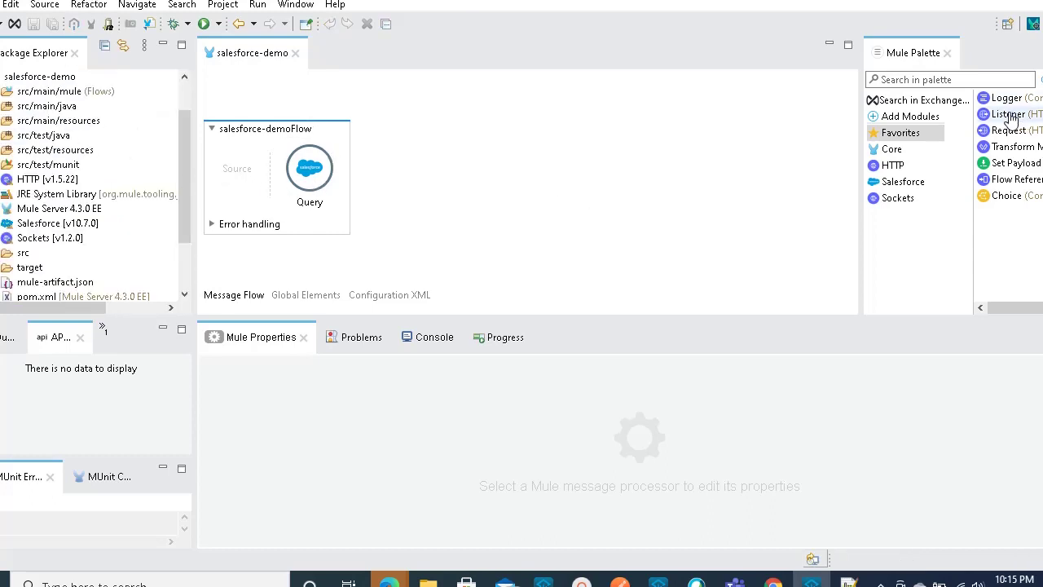
pyautogui.moveTo(1011, 114); pyautogui.dragTo(244, 172)
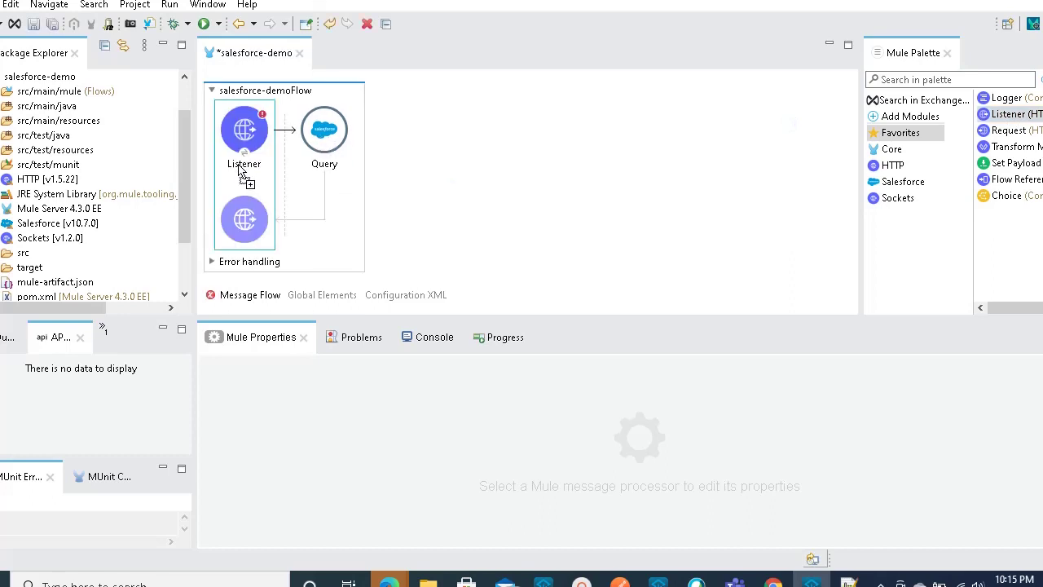
# Find the Transform Message component in the palette and place it after the Query operation in salesforce-demoFlow
pyautogui.click(955, 79)
pyautogui.write('t')
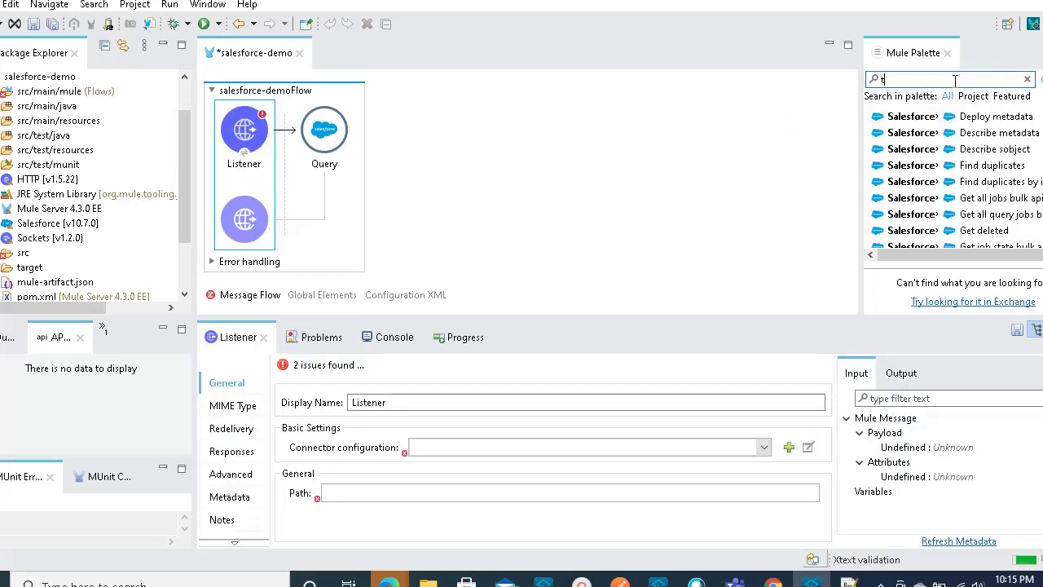
pyautogui.write('ra')
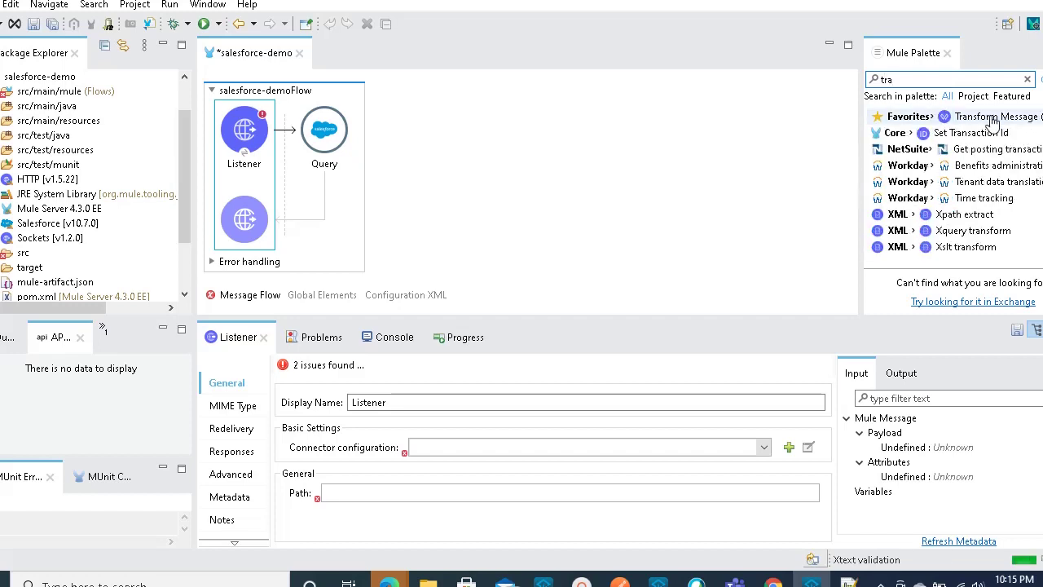
pyautogui.moveTo(990, 119); pyautogui.dragTo(347, 138)
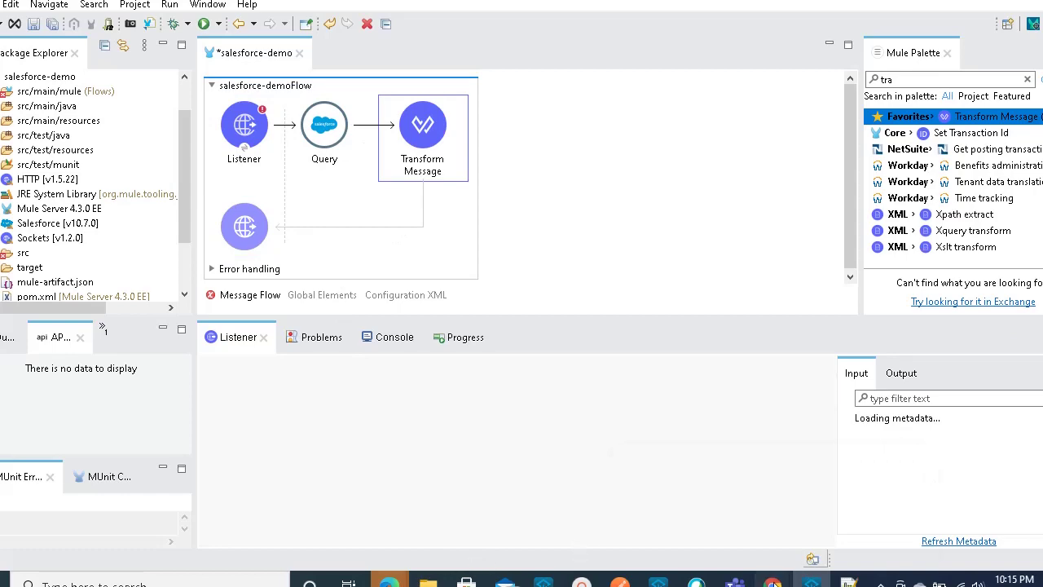
# Look at the Account query results in the Salesforce Developer Console, and return to Anypoint Studio
pyautogui.moveTo(772, 580)
pyautogui.click(852, 513)
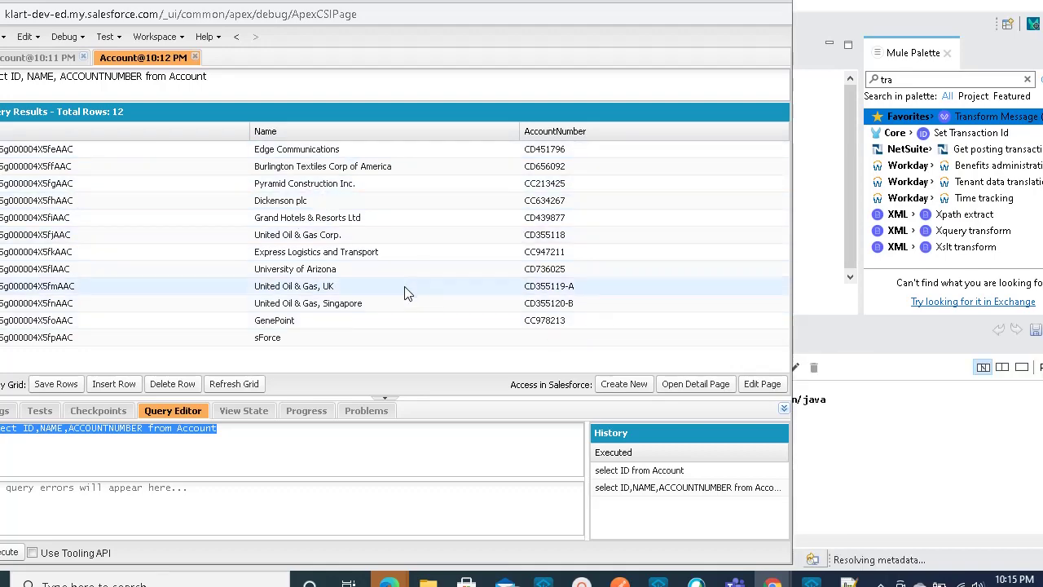
pyautogui.click(707, 3)
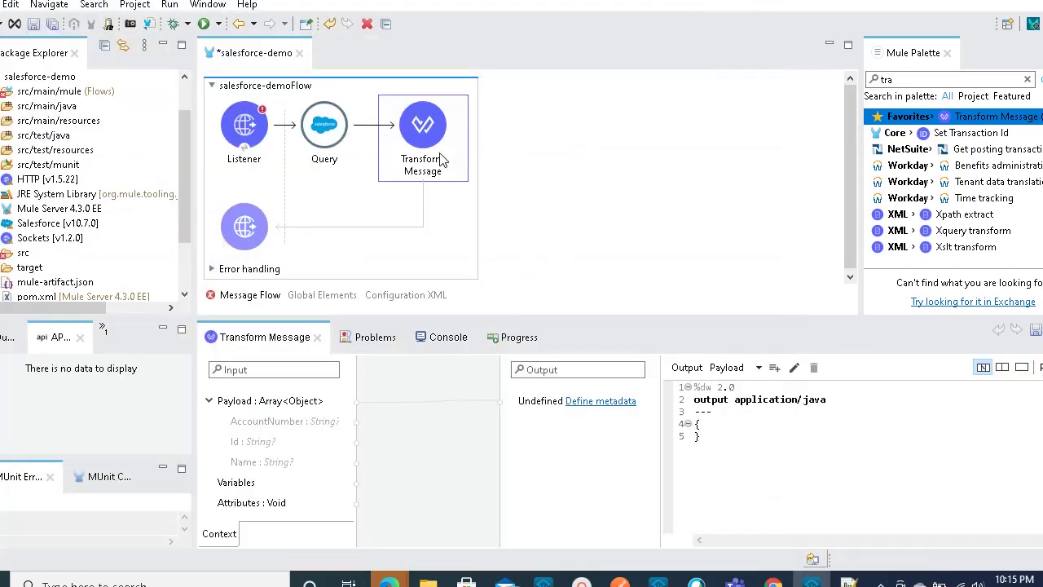
# Set the Transform Message script's output to application/json and replace its empty object body with payload
pyautogui.click(843, 399)
pyautogui.press('BackSpace')
pyautogui.press('BackSpace')
pyautogui.moveTo(697, 424); pyautogui.dragTo(711, 456)
pyautogui.write('payload')
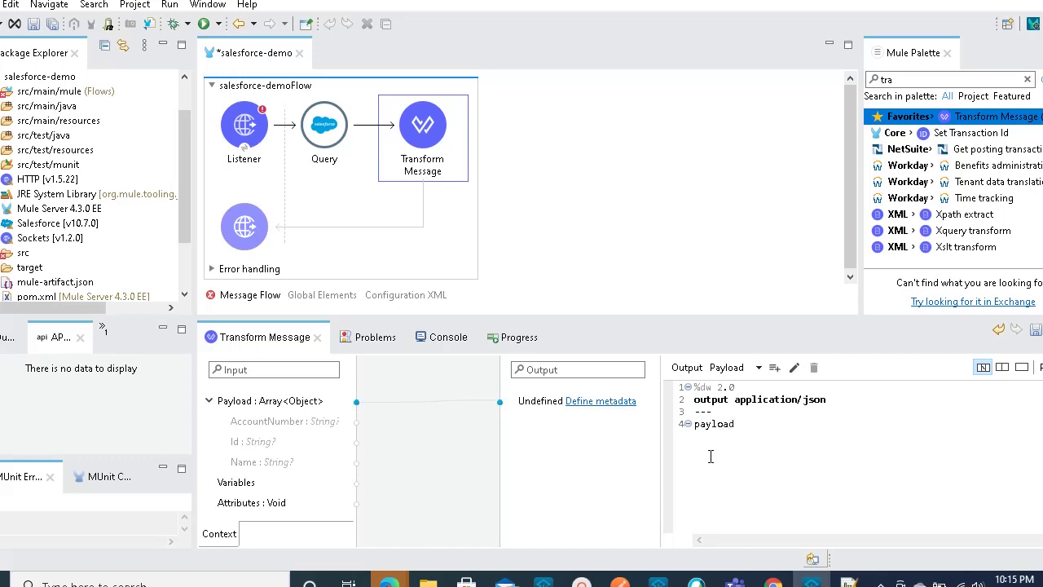
pyautogui.click(658, 200)
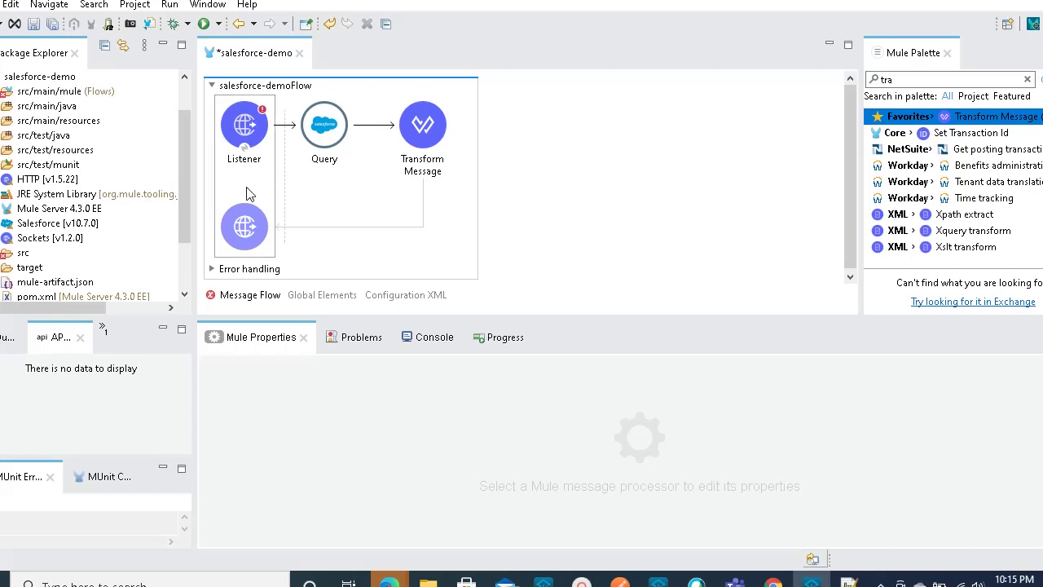
# Create an HTTP Listener configuration for the Listener with port 8087, keeping the default protocol and host
pyautogui.click(255, 157)
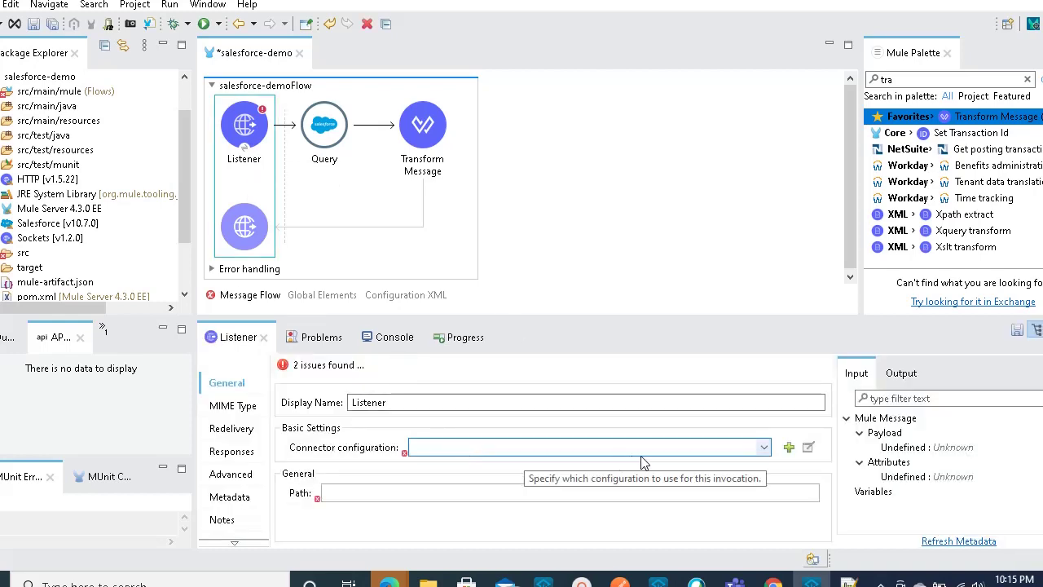
pyautogui.click(766, 453)
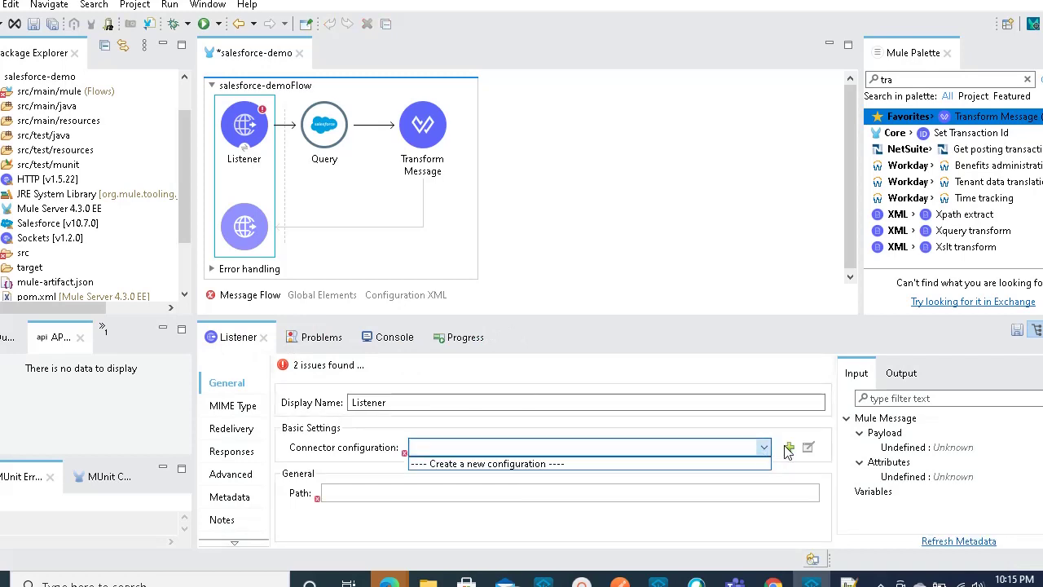
pyautogui.click(789, 448)
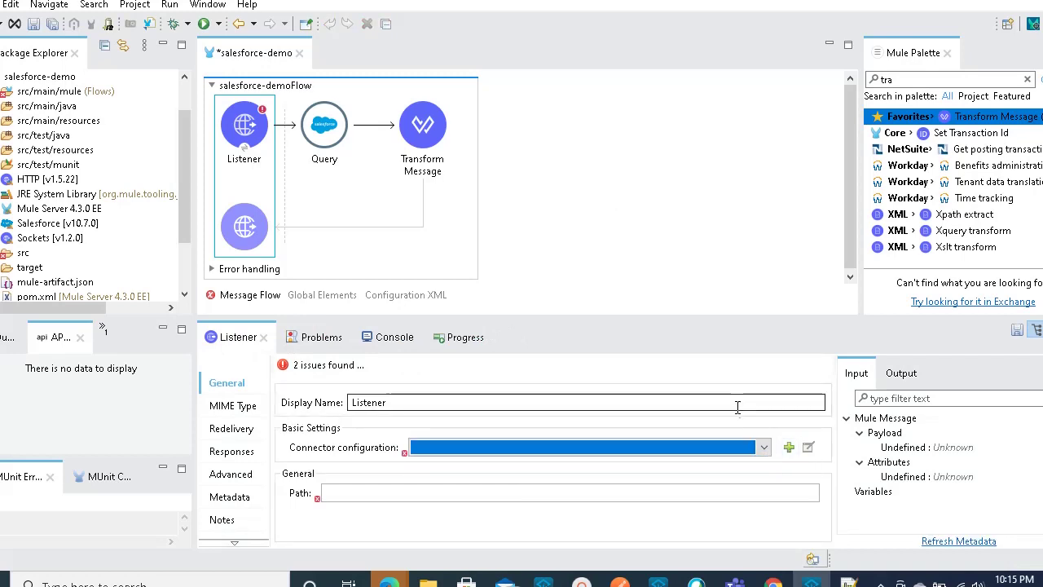
pyautogui.click(789, 448)
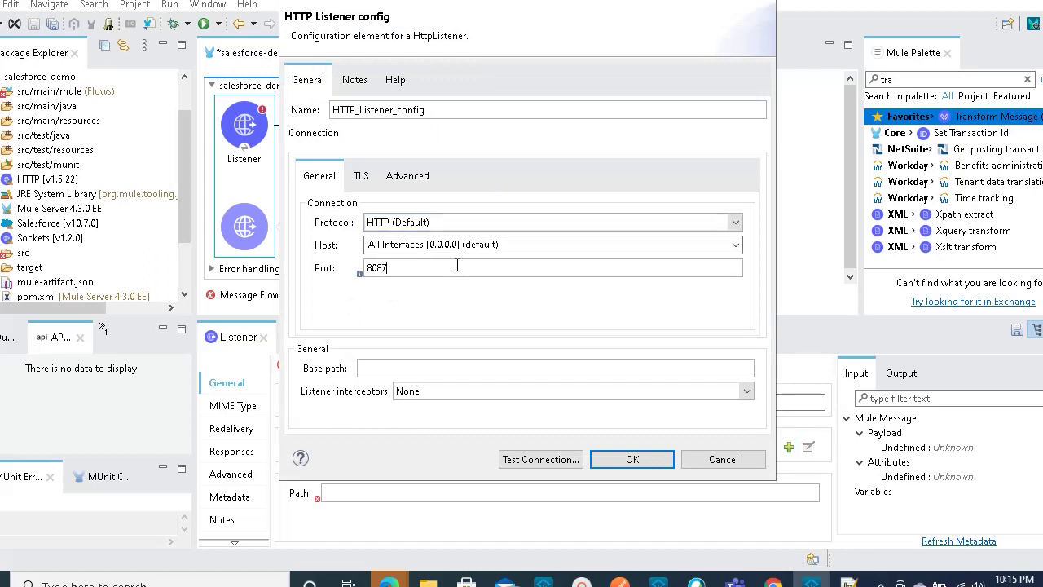
pyautogui.click(632, 459)
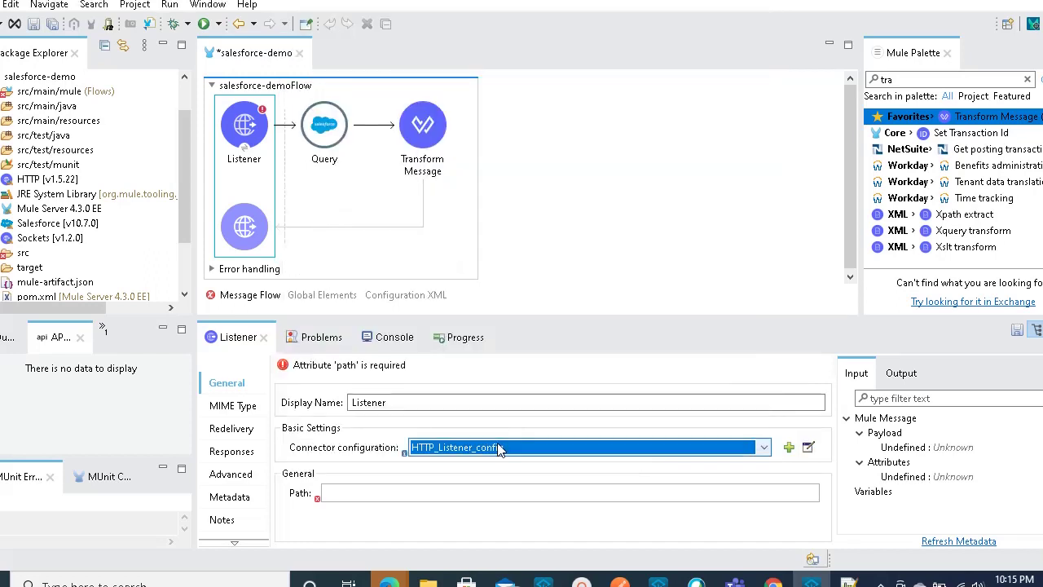
# Set the Listener's path to /salesforcetest and save the flow
pyautogui.click(456, 492)
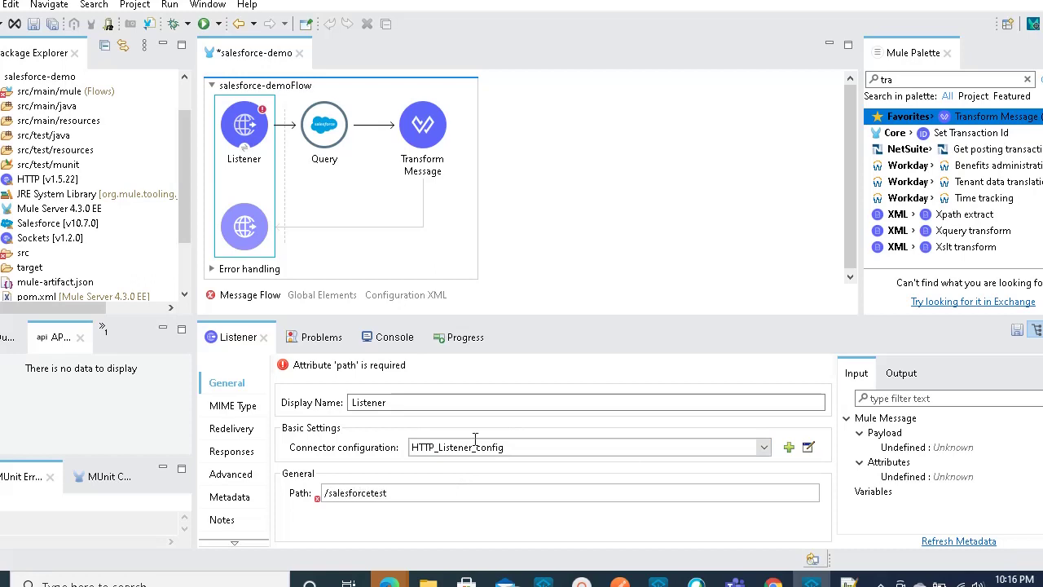
pyautogui.click(638, 199)
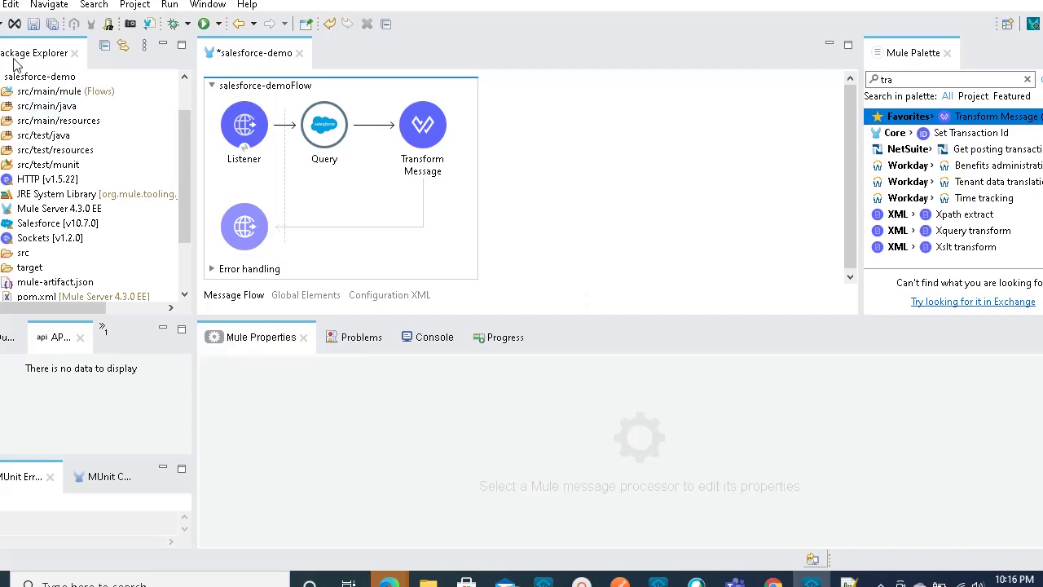
pyautogui.click(48, 24)
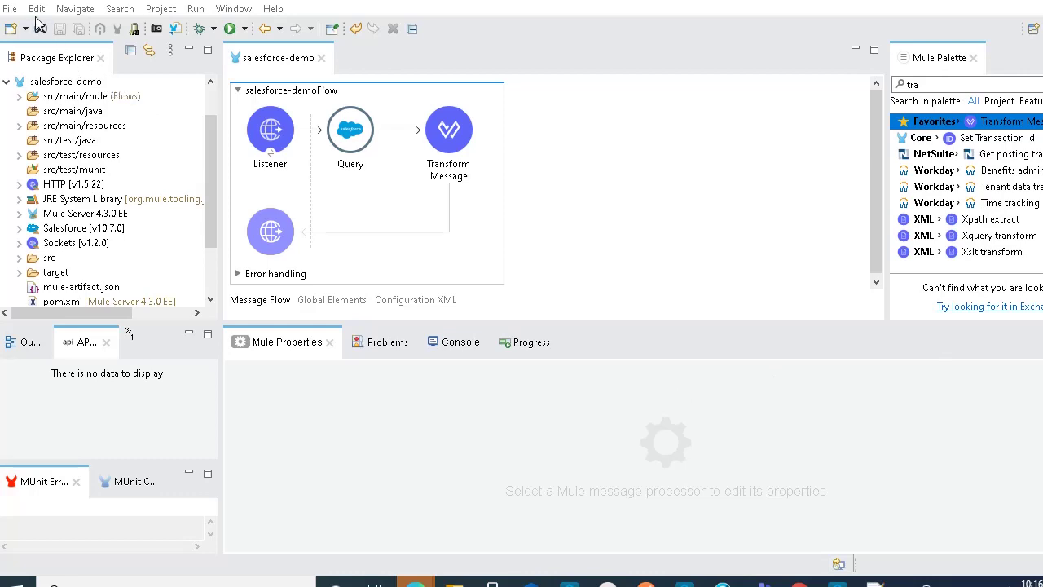
# Select the salesforce-demo project in the Package Explorer
pyautogui.click(69, 82)
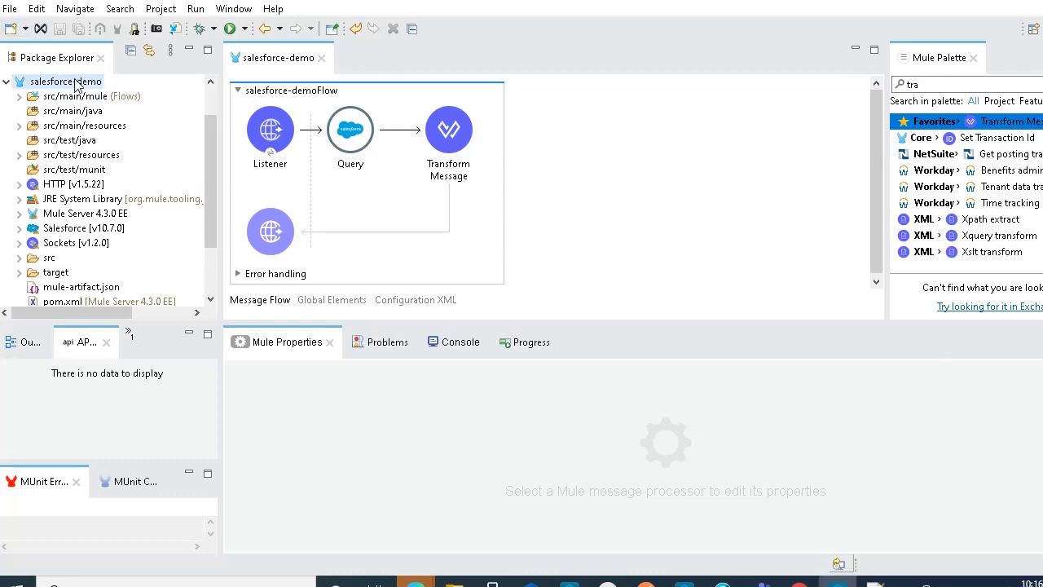